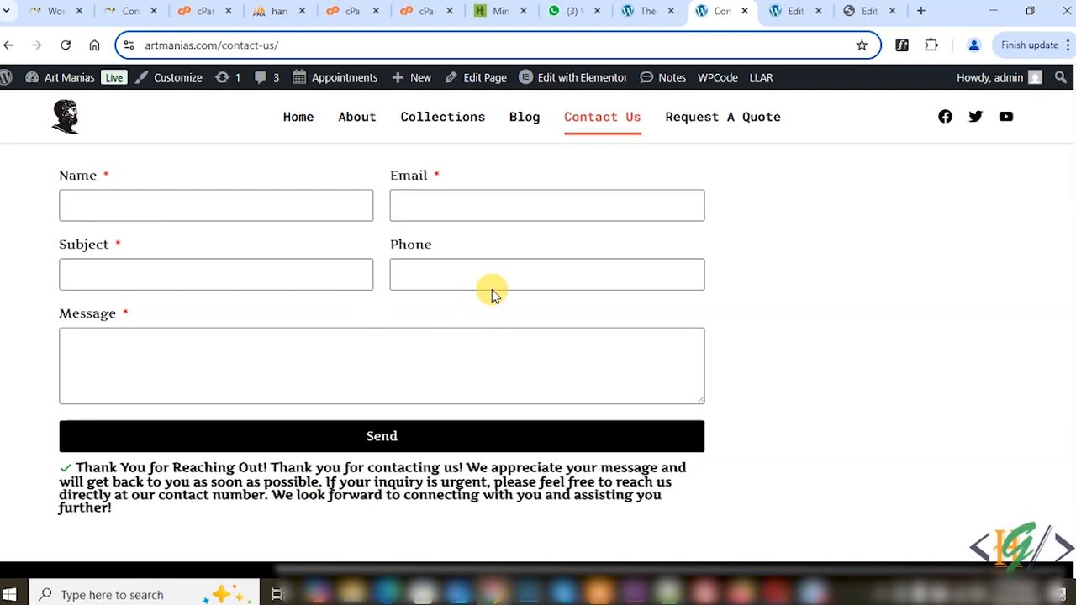
Check the contact form's recipient e-mail address in the Elementor editor and view that account's webmail inbox.
left_click(795, 10)
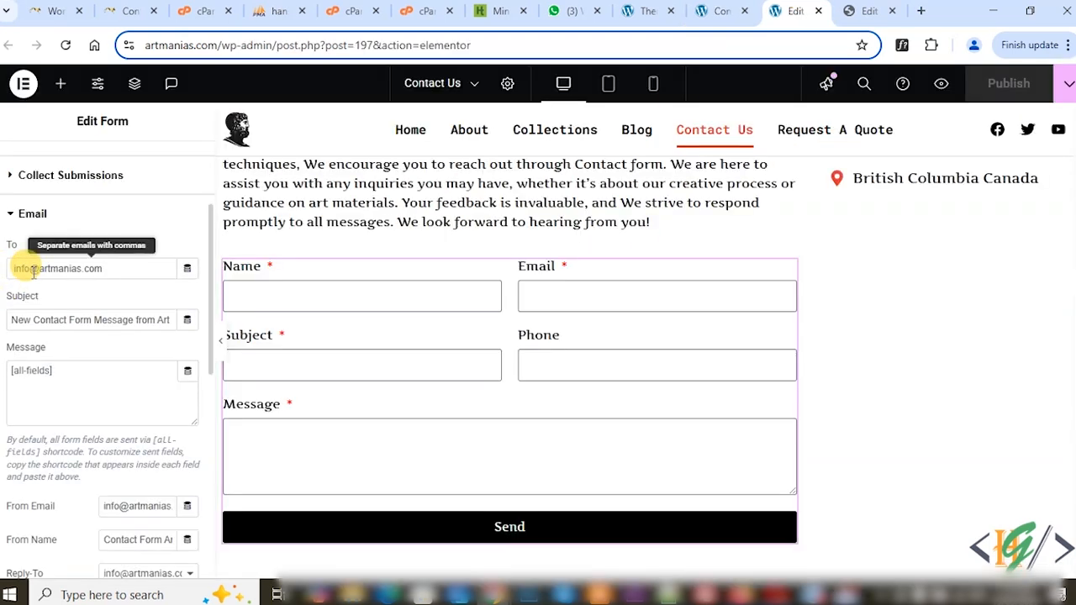
triple_click(123, 269)
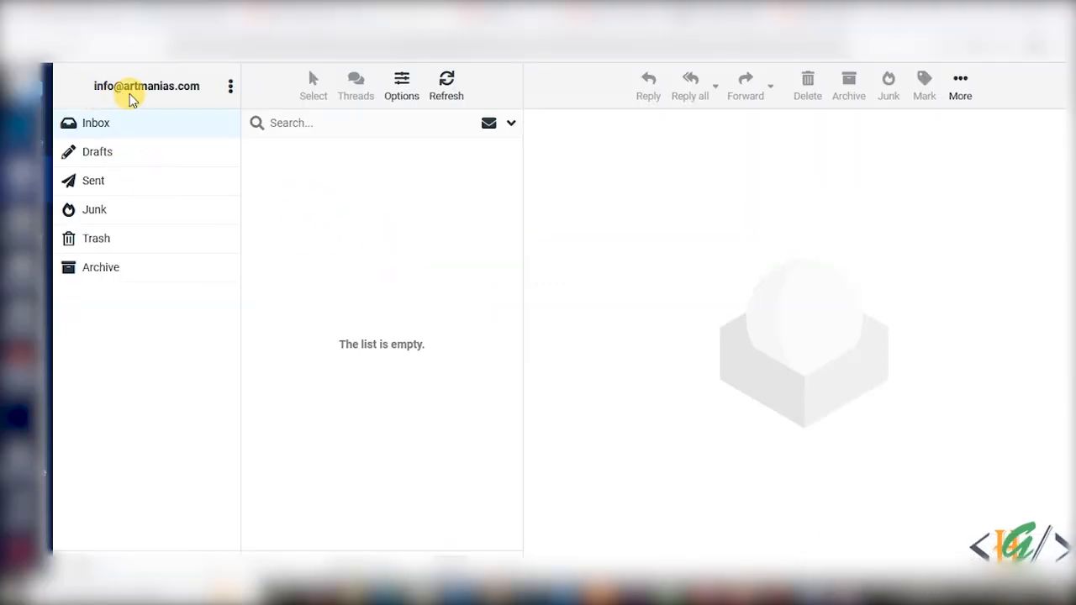
left_click(135, 127)
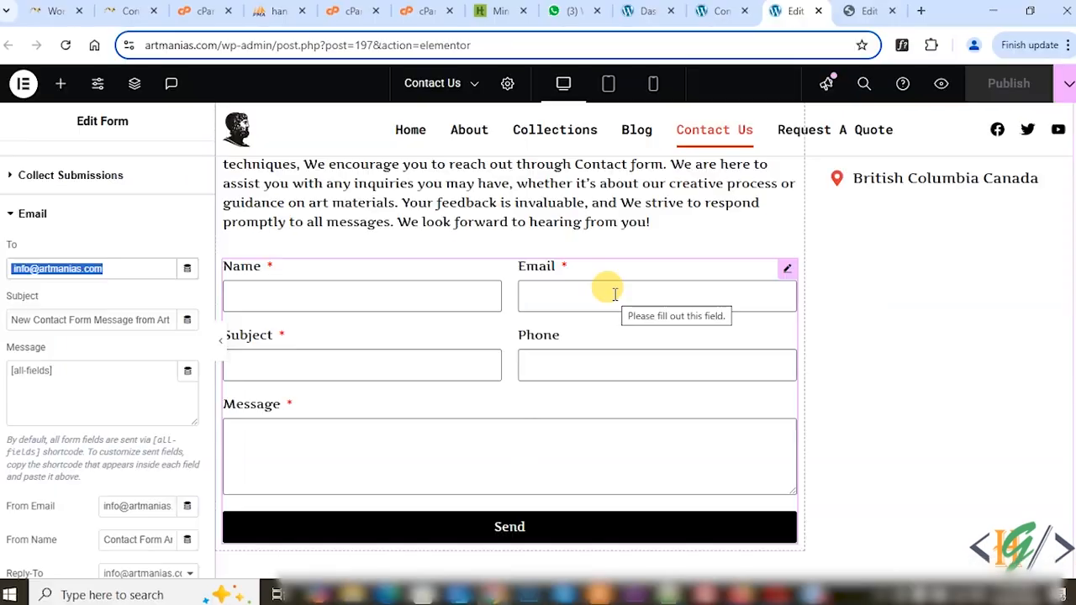
Search for "wp smtp" among new plugins in the WordPress dashboard, and install and activate WP Mail SMTP by WPForms.
left_click(647, 11)
scroll(487, 161, "down", 4)
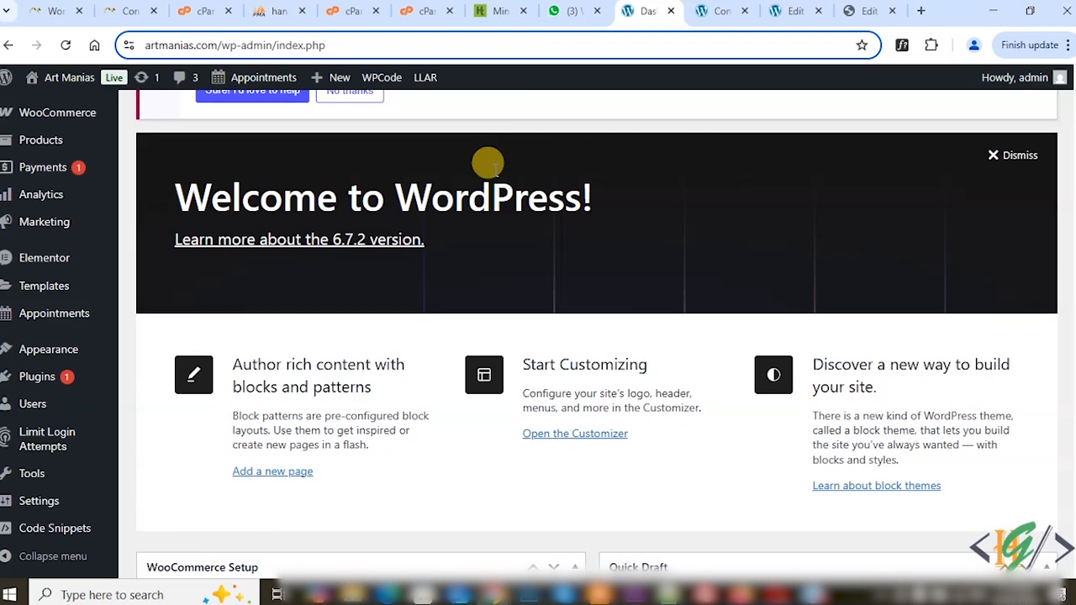
mouse_move(37, 377)
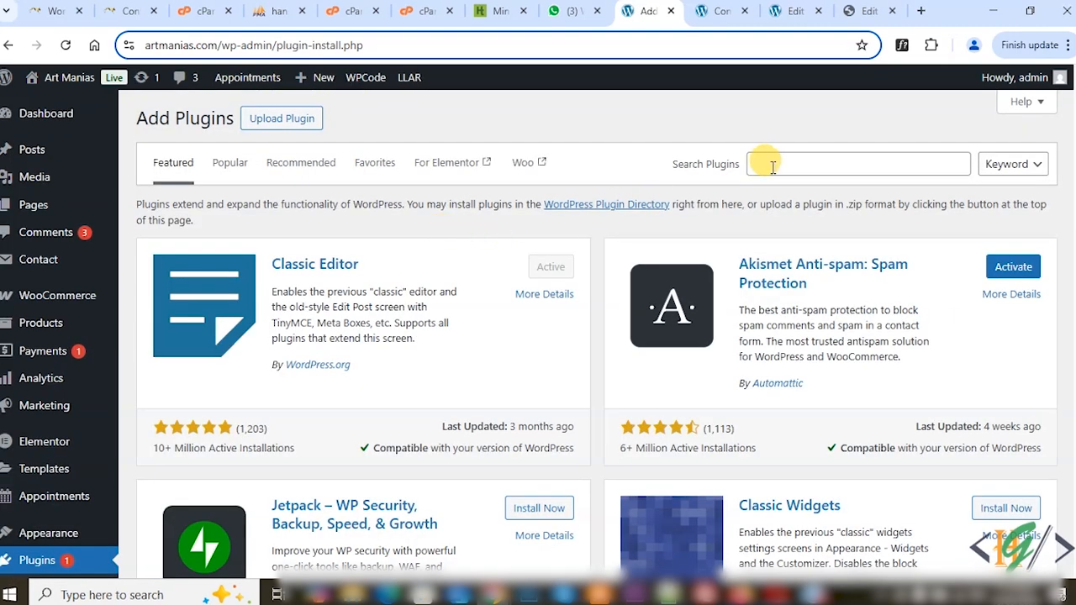
left_click(772, 165)
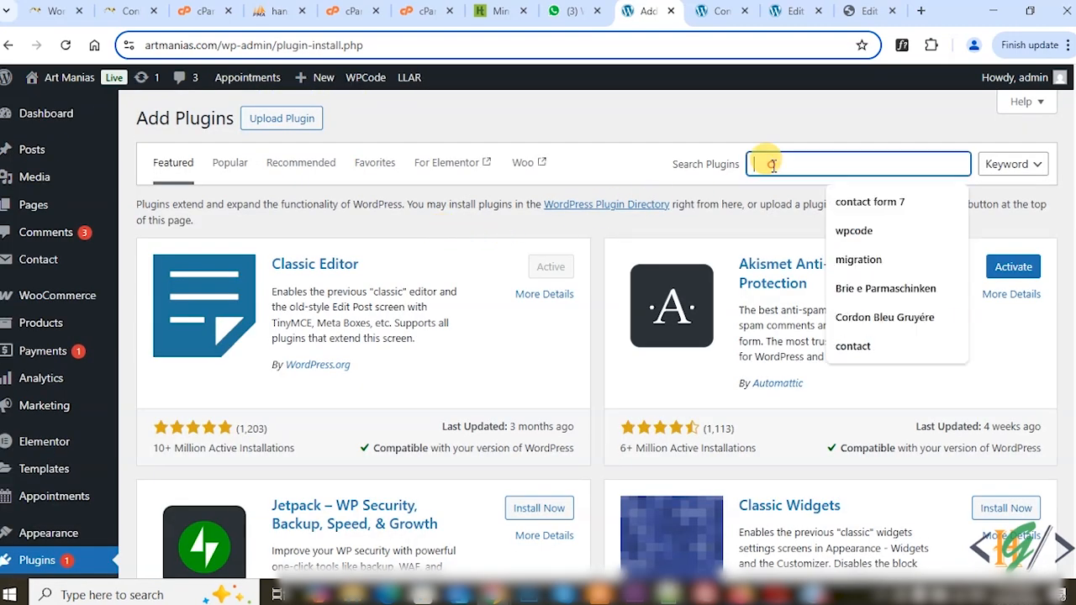
type("wp limit")
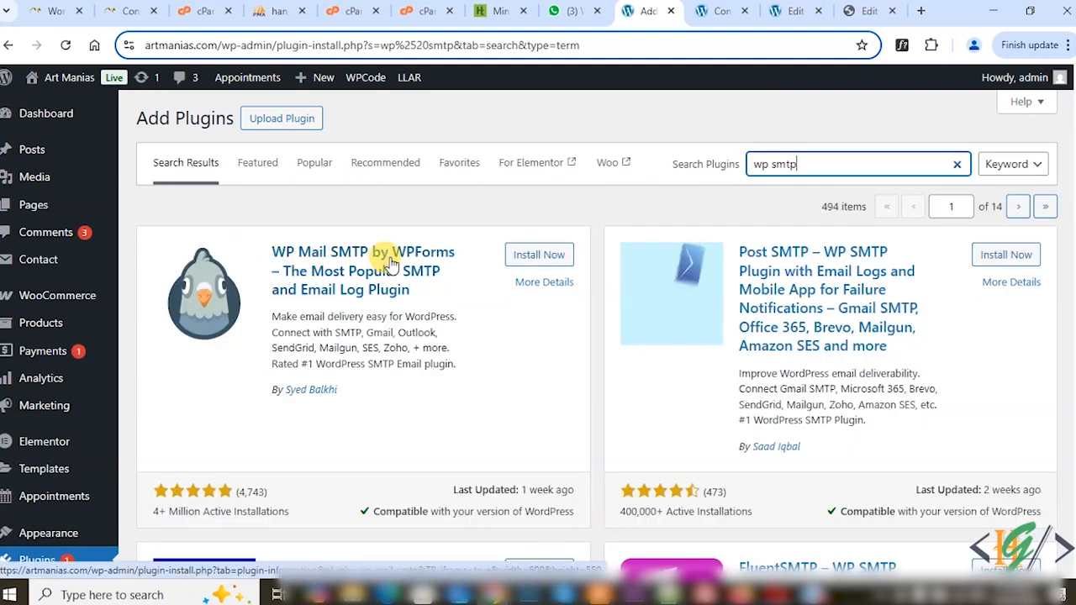
left_click(518, 257)
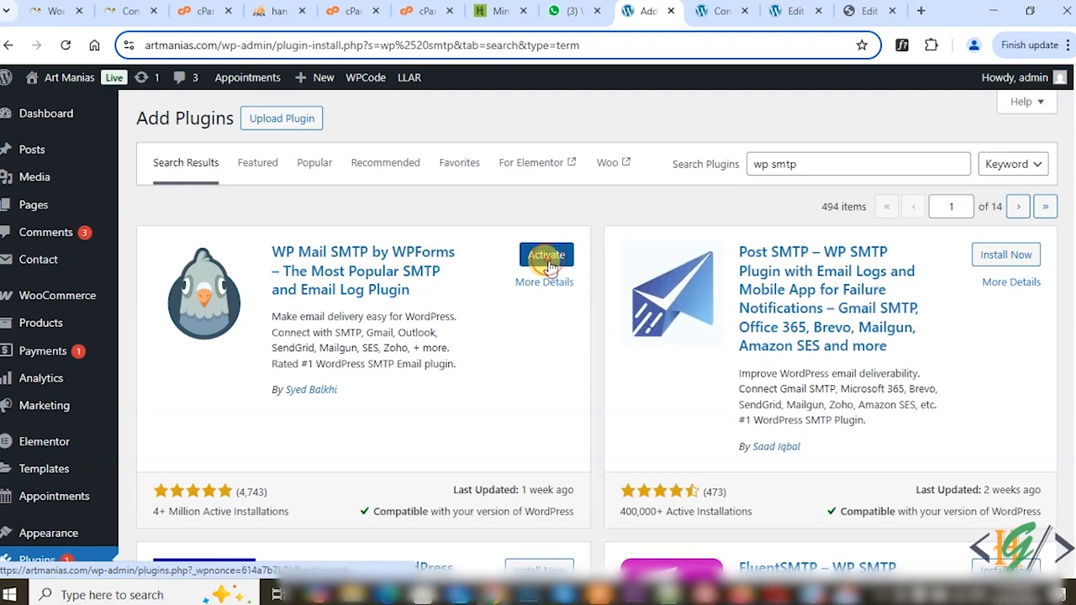
left_click(546, 256)
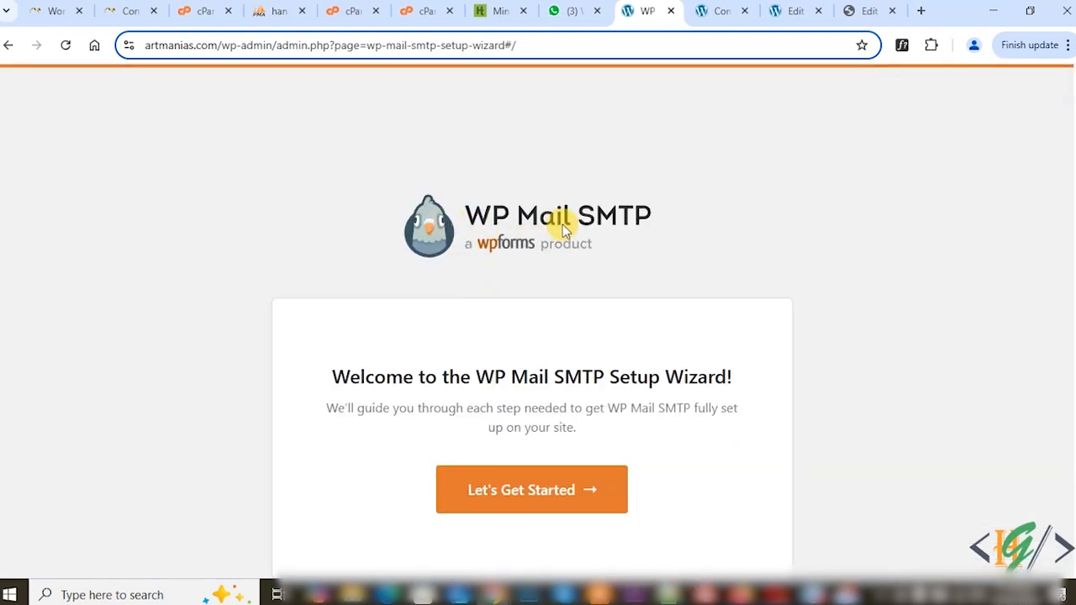
Start the WP Mail SMTP setup wizard and save Other SMTP as the mailer.
left_click(514, 502)
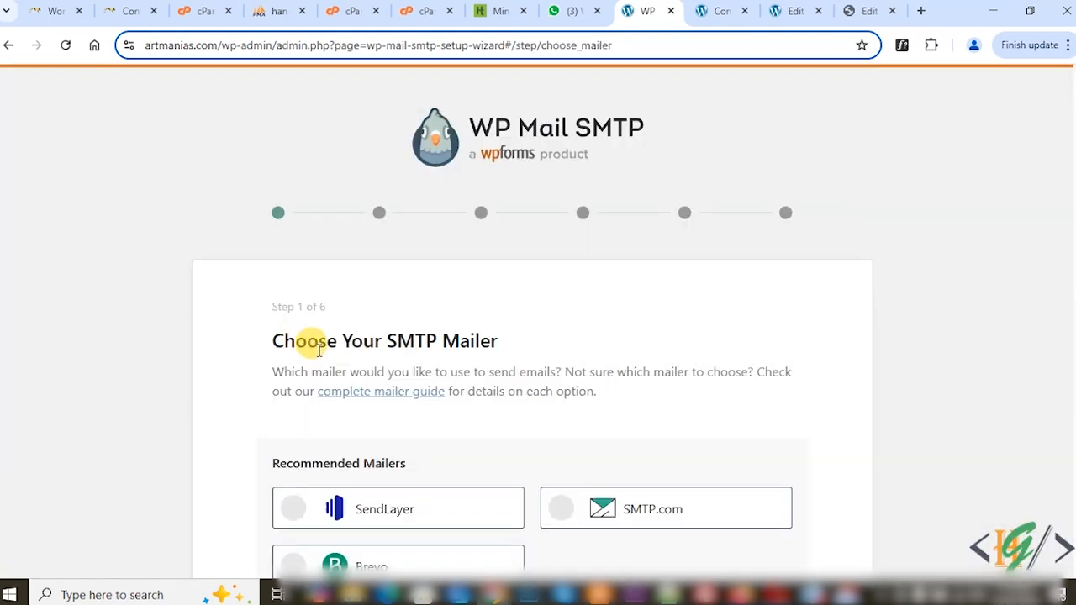
scroll(478, 324, "down", 4)
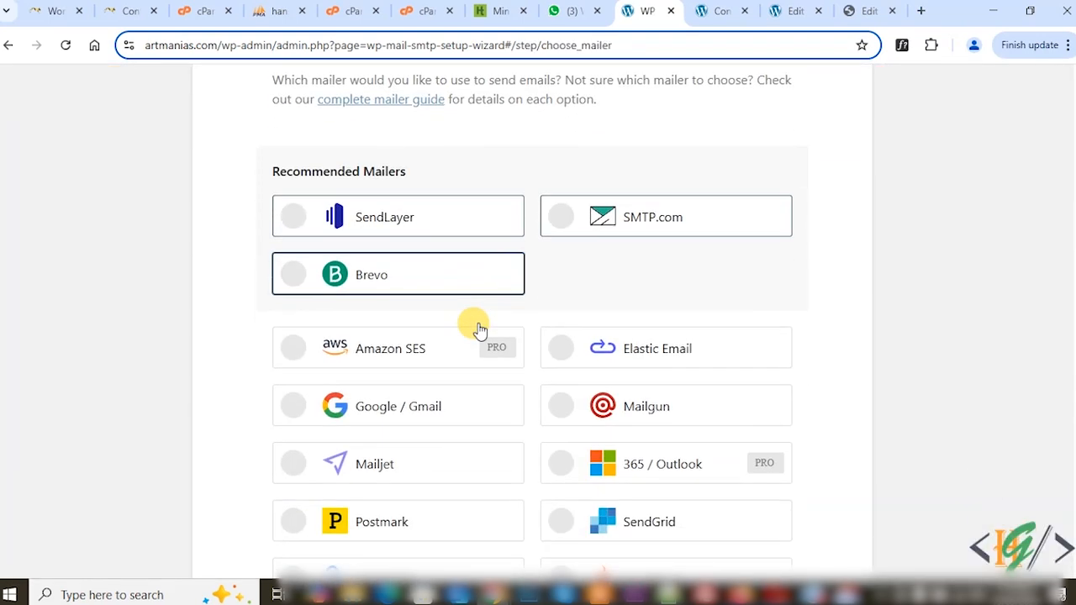
scroll(505, 304, "down", 2)
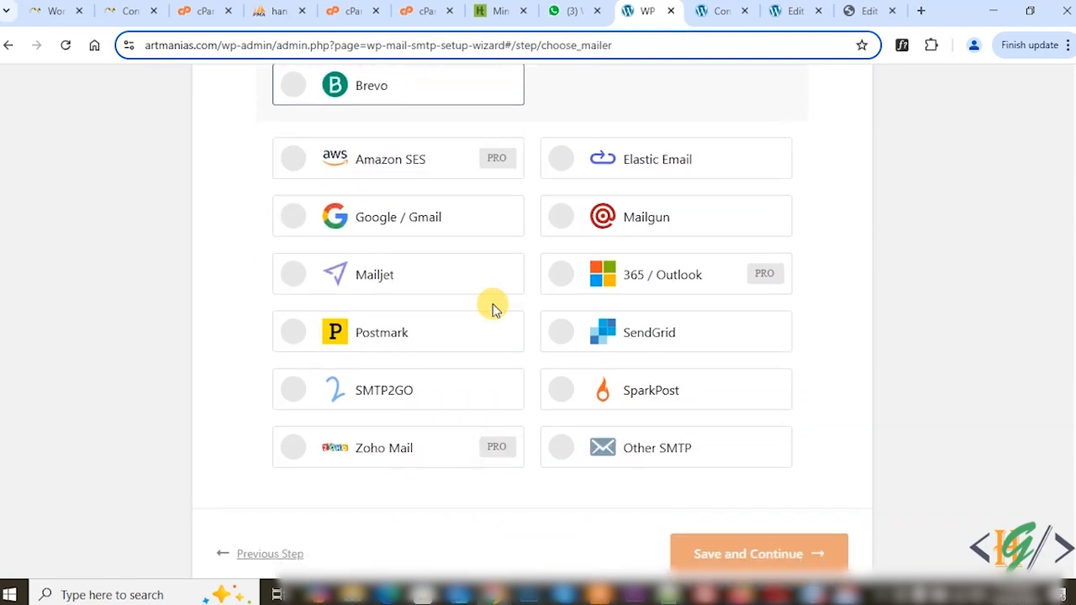
left_click(569, 452)
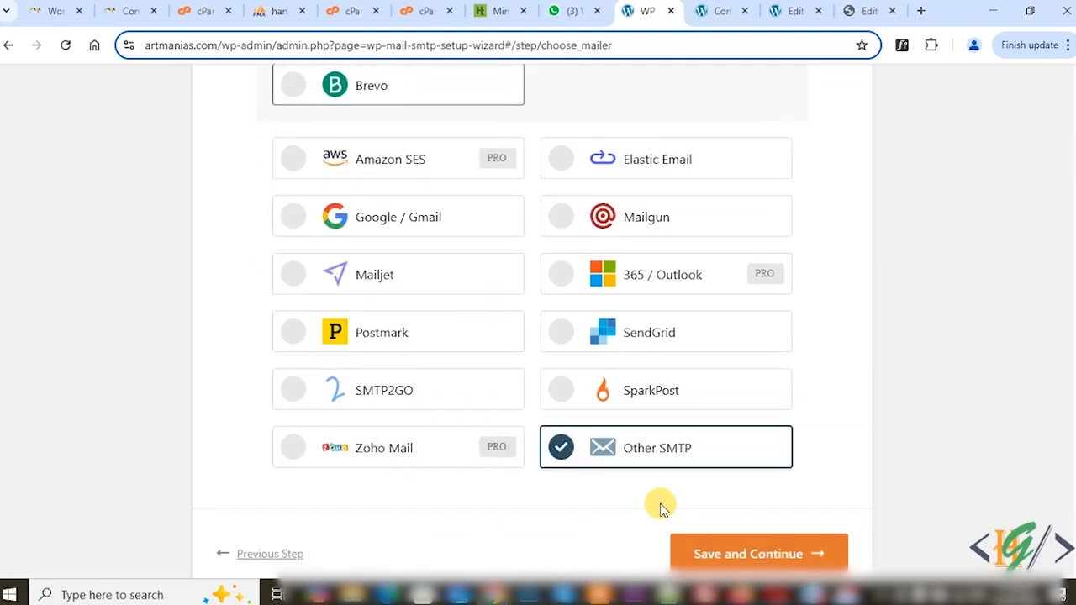
left_click(743, 566)
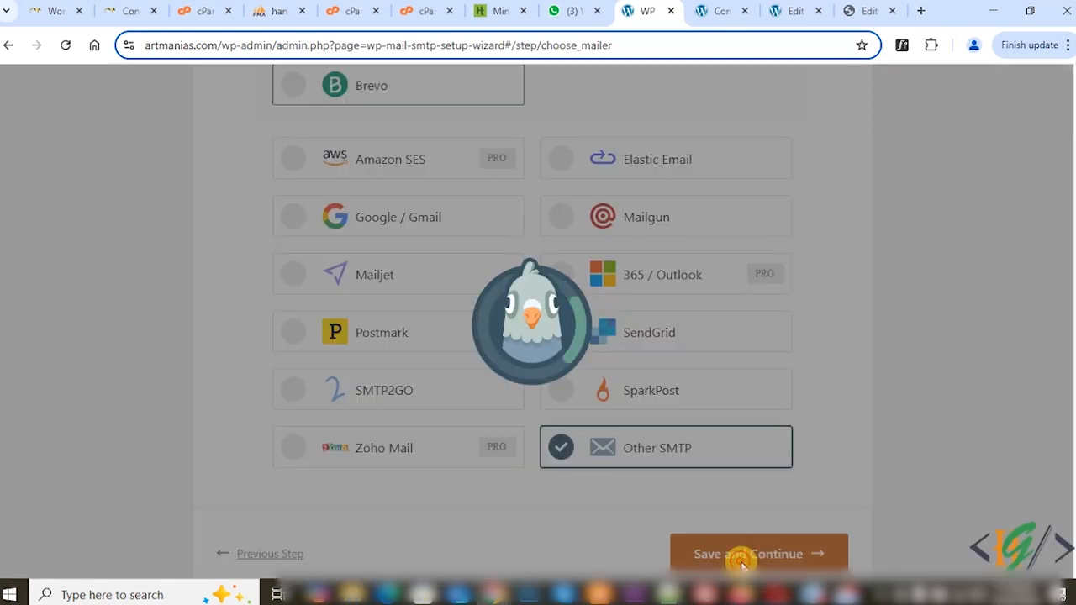
Examine the mailer settings form, including the SMTP host, encryption, port and authentication fields.
scroll(473, 321, "down", 2)
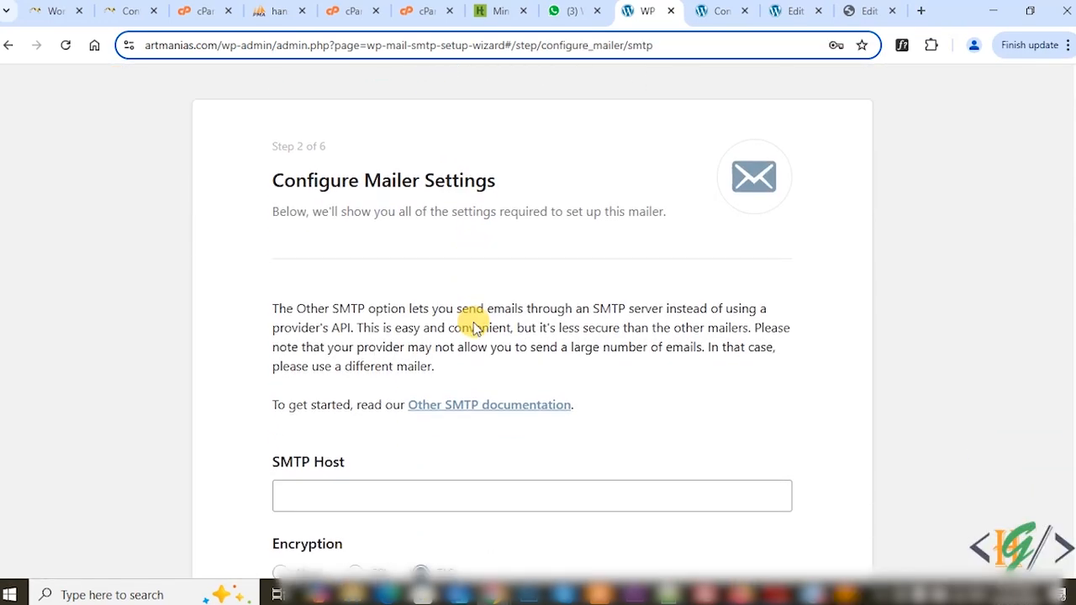
scroll(411, 332, "down", 1)
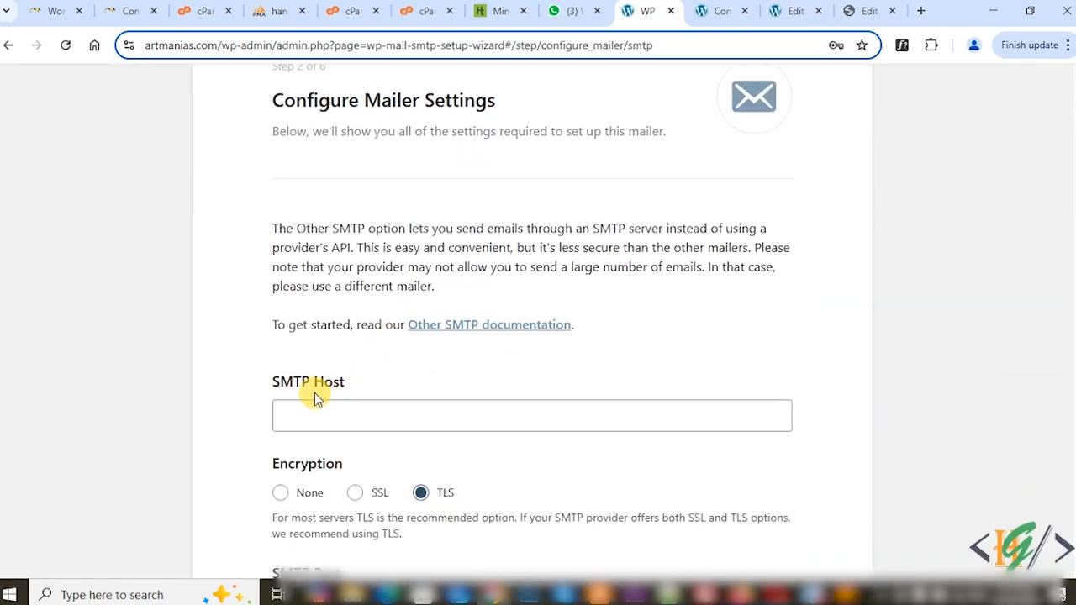
scroll(374, 374, "down", 1)
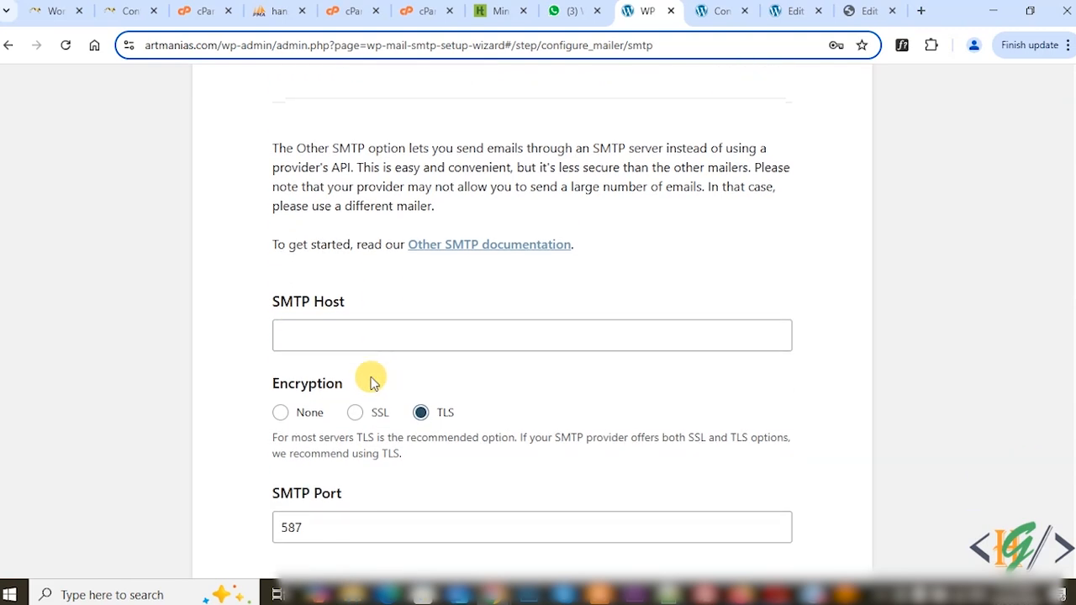
scroll(403, 436, "down", 1)
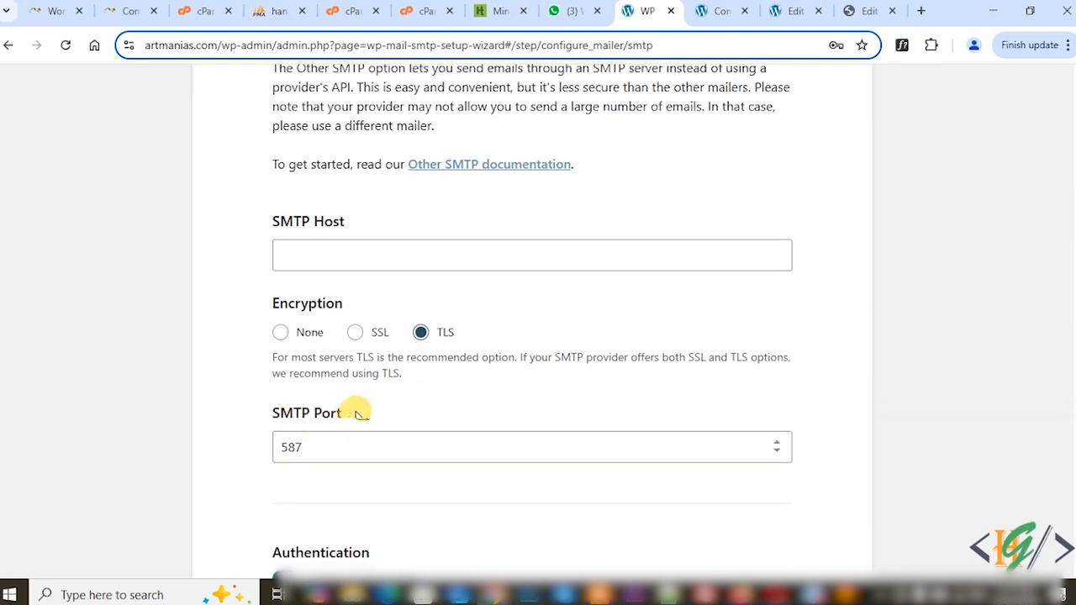
scroll(360, 412, "down", 2)
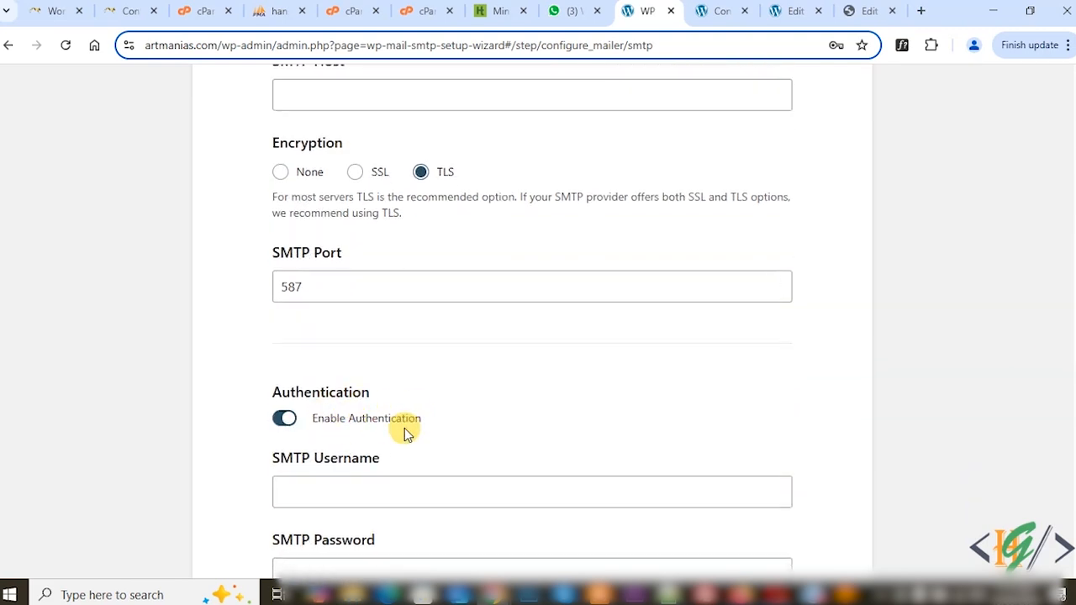
scroll(408, 432, "down", 1)
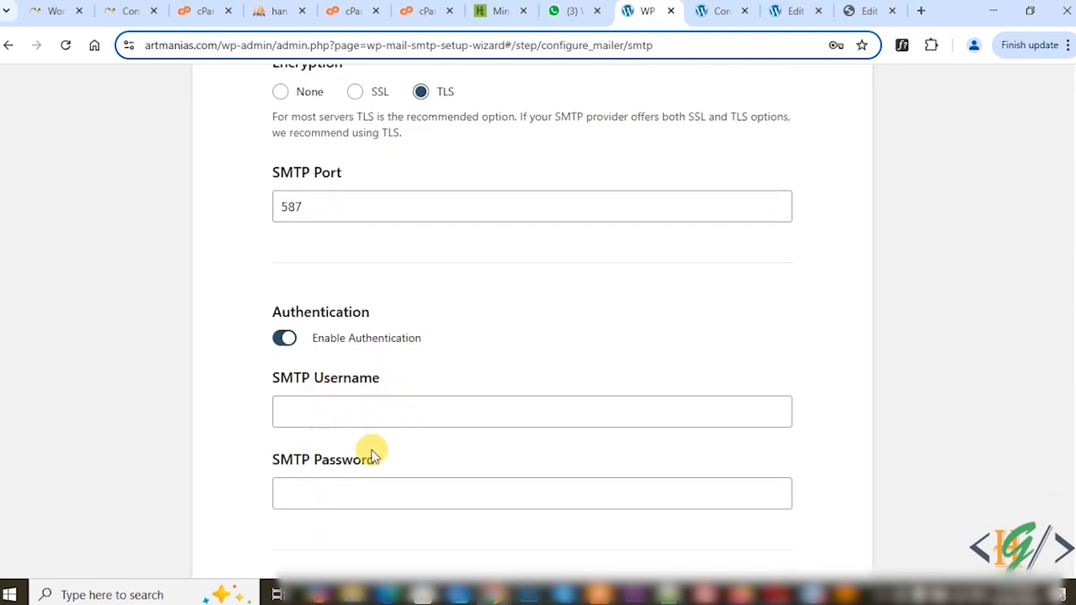
scroll(547, 440, "up", 6)
scroll(552, 439, "up", 2)
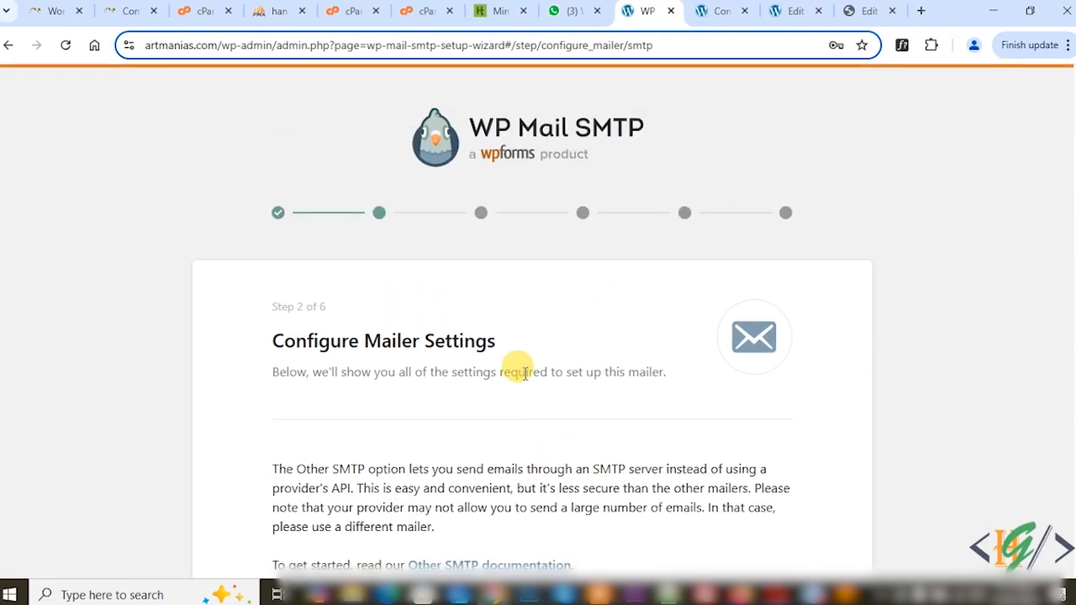
Set the SMTP host to artmanias.com.
scroll(499, 312, "down", 3)
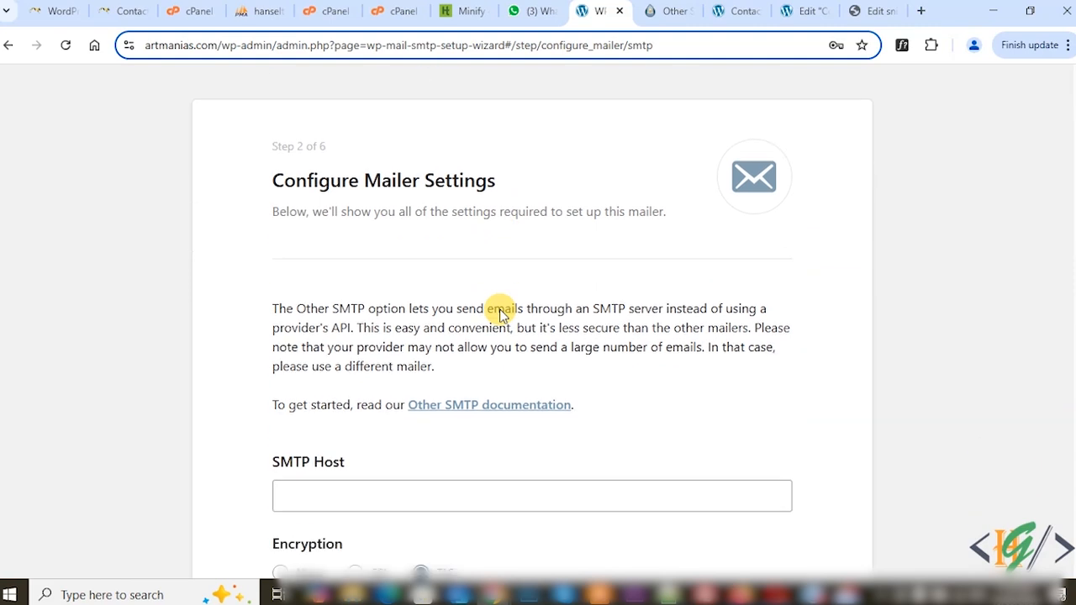
scroll(499, 314, "down", 2)
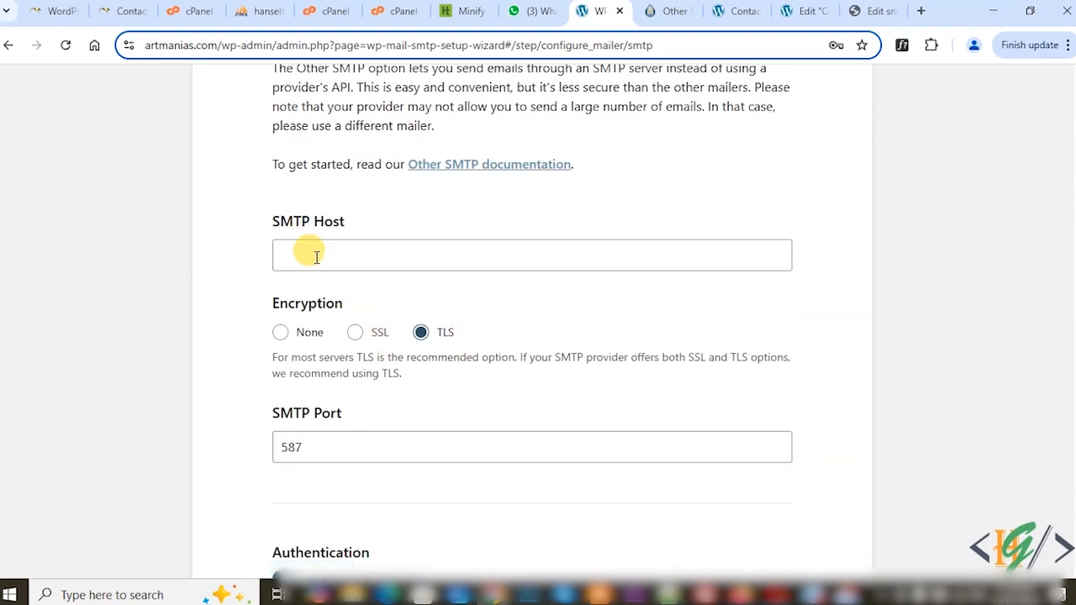
left_click(367, 256)
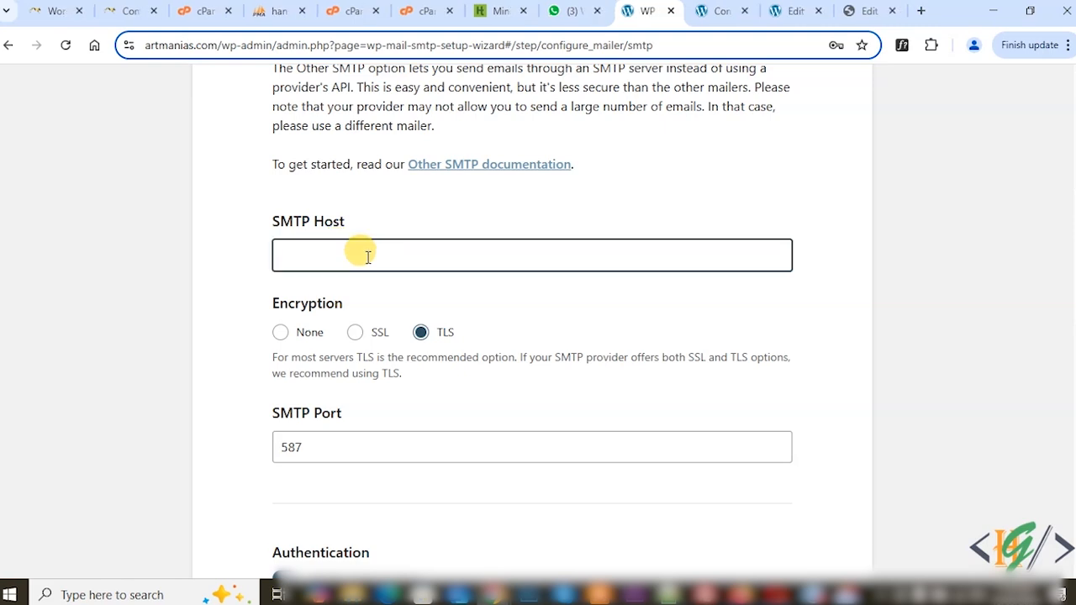
left_click_drag(374, 257, 295, 261)
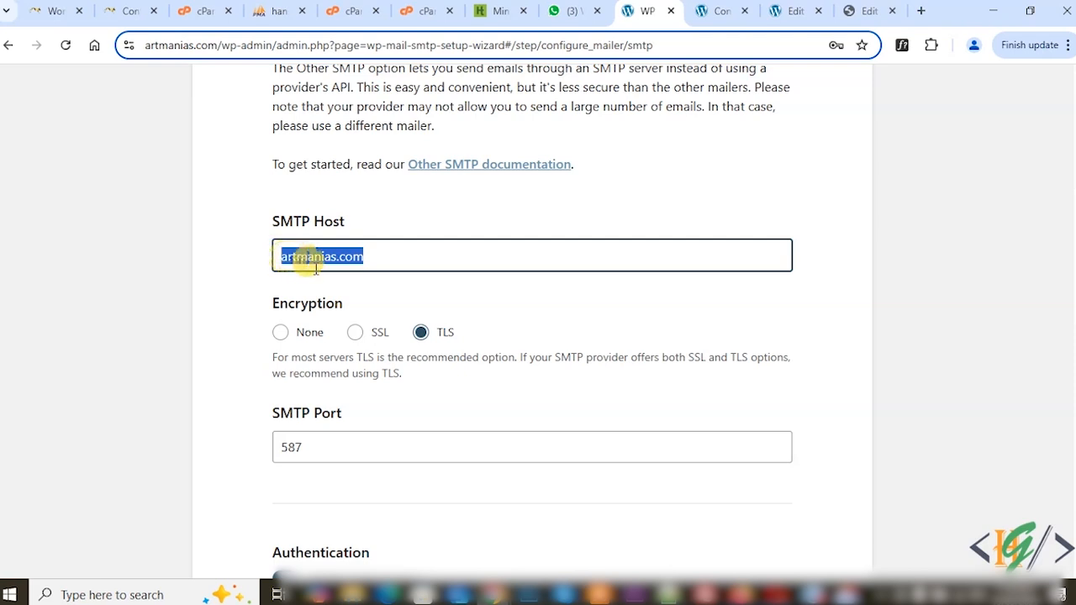
left_click(372, 260)
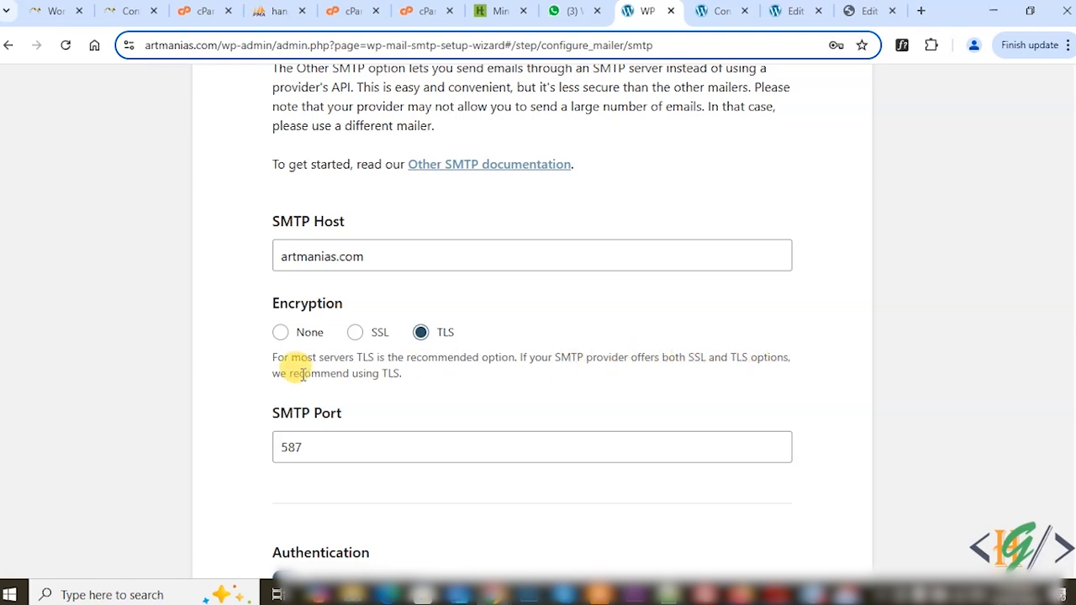
Try SSL encryption to compare its SMTP port, and return the encryption to TLS.
left_click(354, 332)
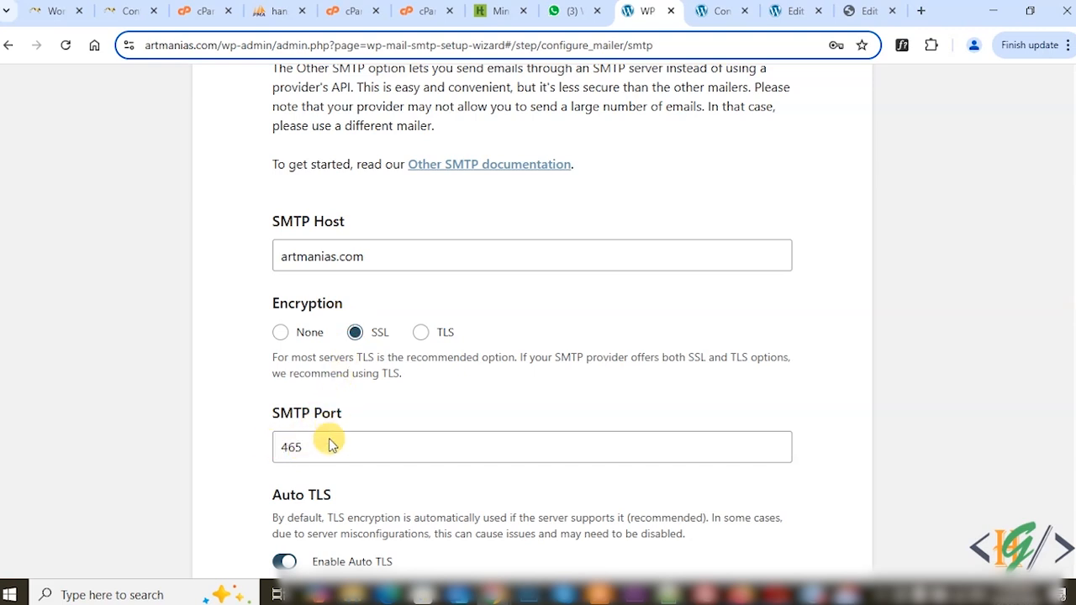
left_click(420, 337)
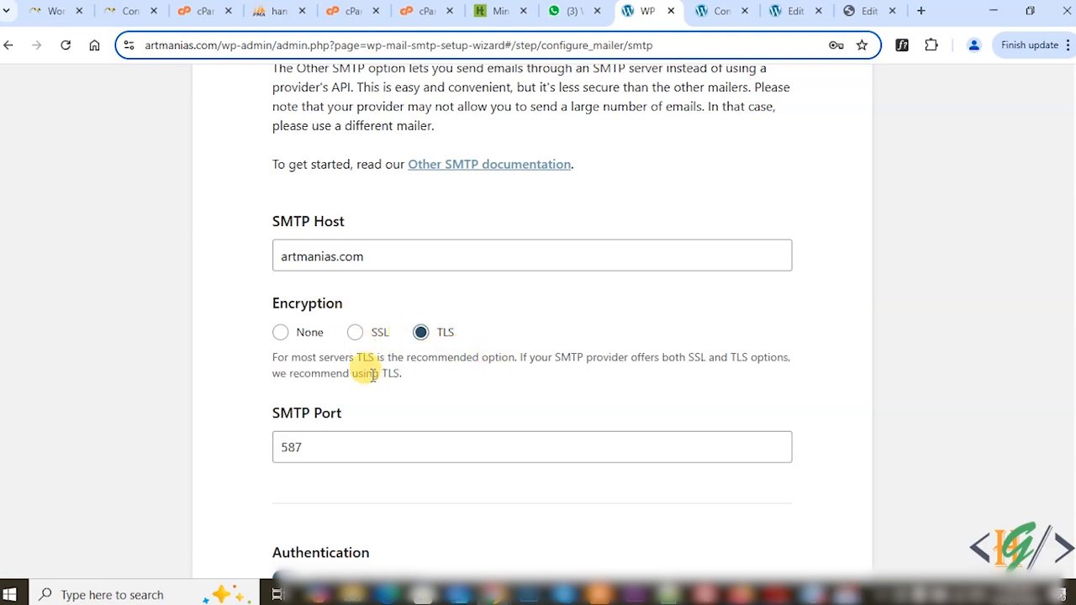
scroll(359, 361, "down", 2)
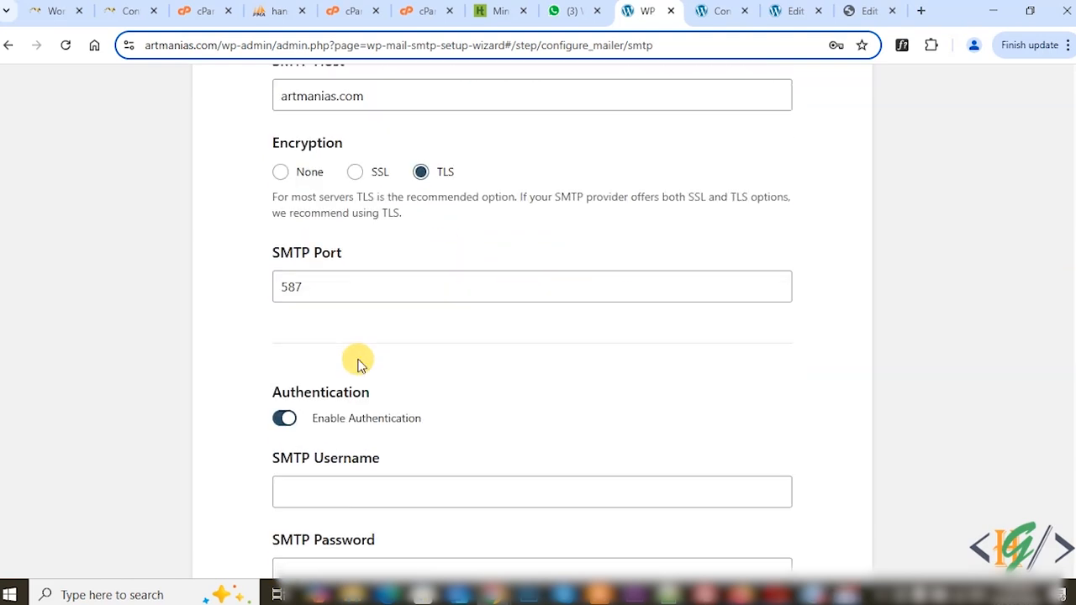
scroll(350, 354, "down", 2)
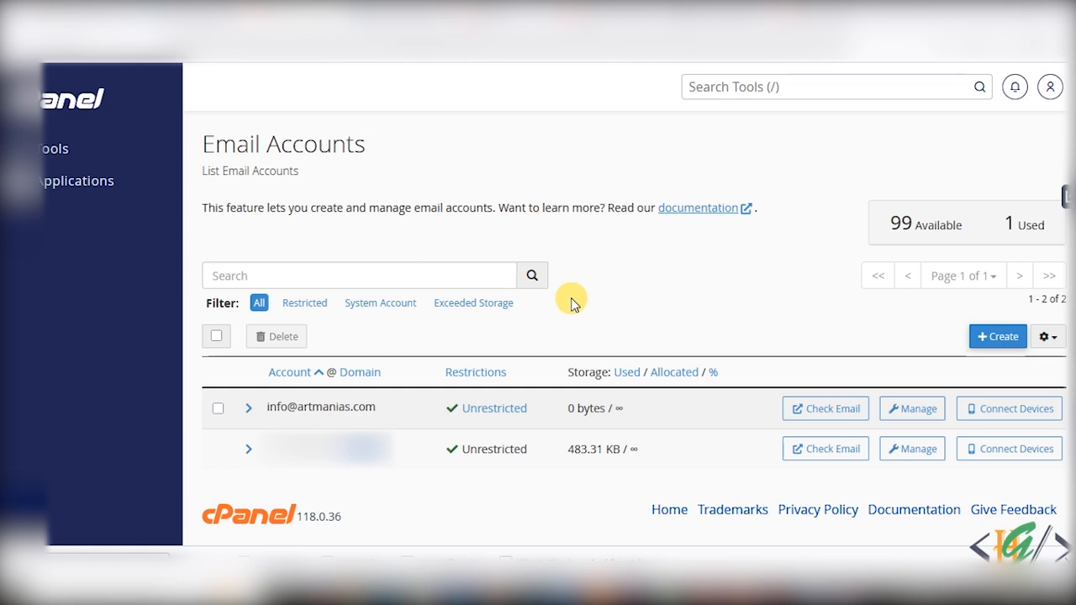
In cPanel, open the device connection settings of the site's info e-mail account and check its secure SSL/TLS outgoing server.
left_click_drag(376, 406, 296, 407)
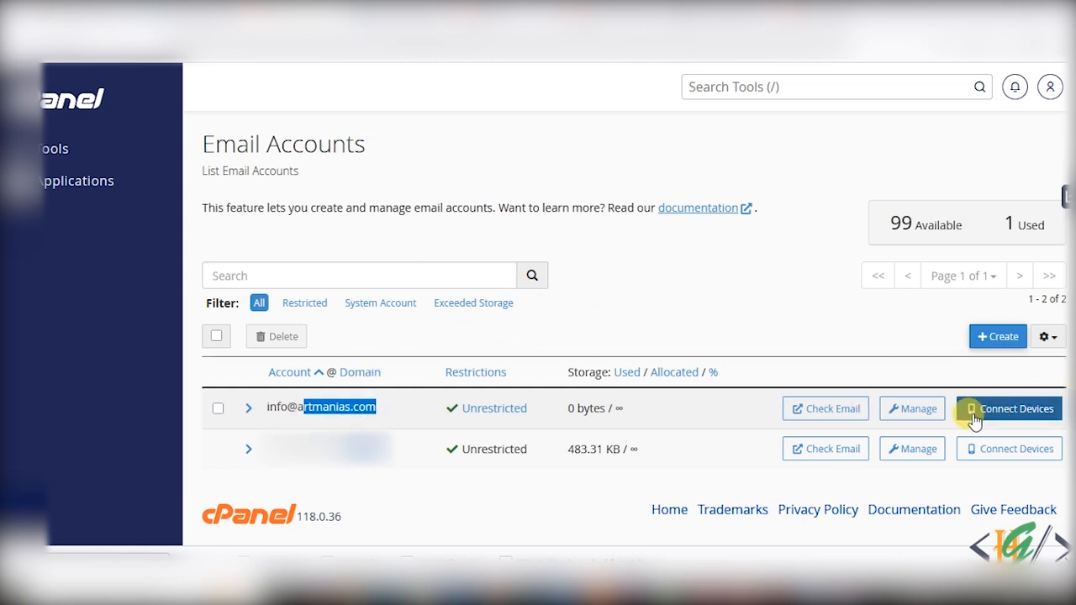
left_click(1000, 422)
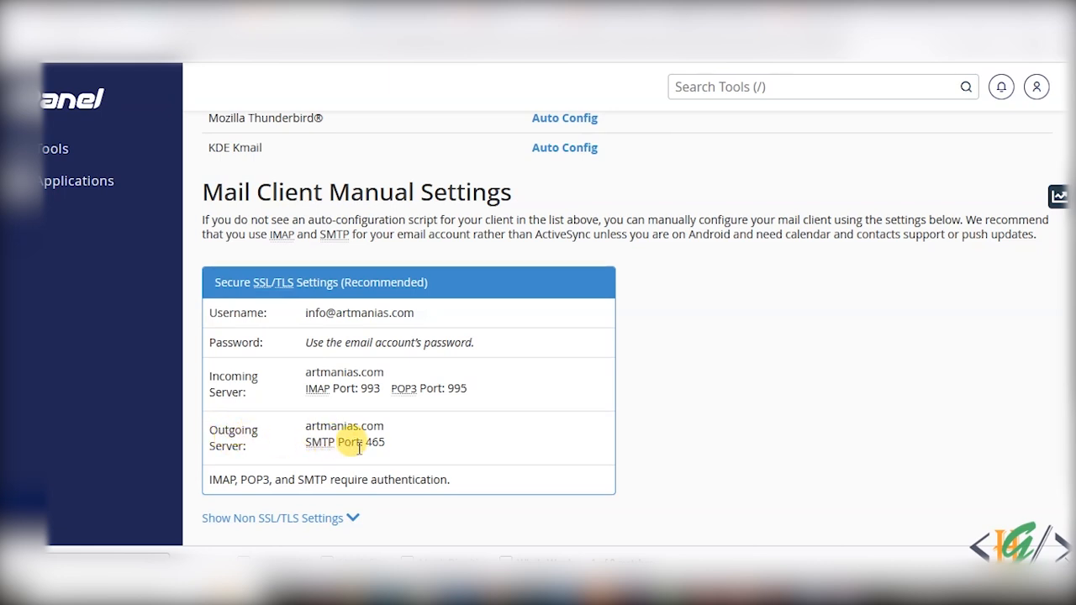
scroll(377, 437, "down", 1)
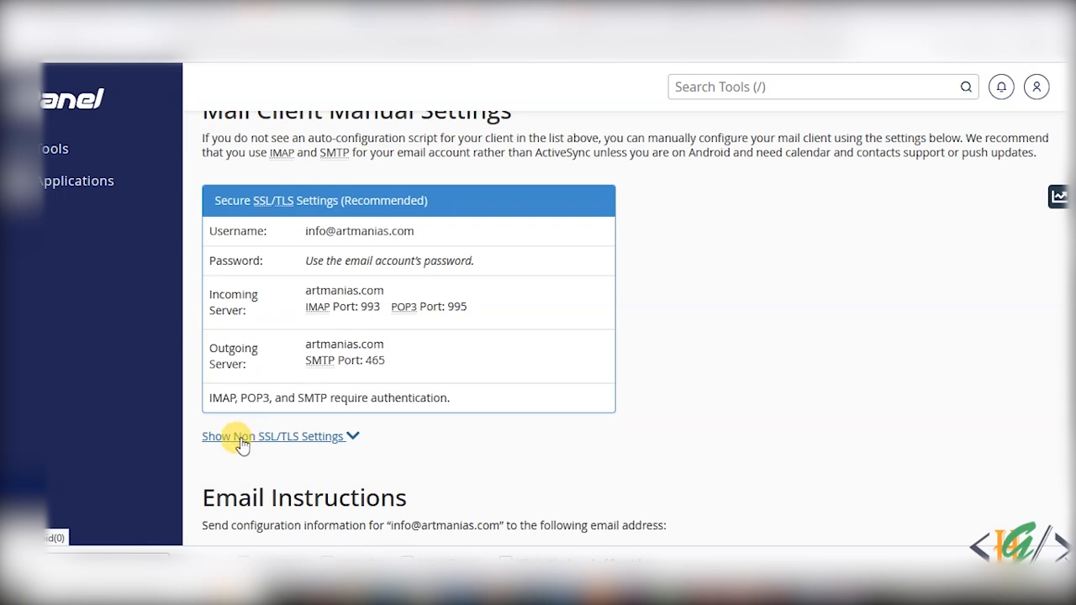
Expand the non-SSL/TLS mail client settings and check the outgoing server's SMTP port.
left_click(341, 437)
scroll(337, 411, "down", 1)
scroll(339, 410, "down", 1)
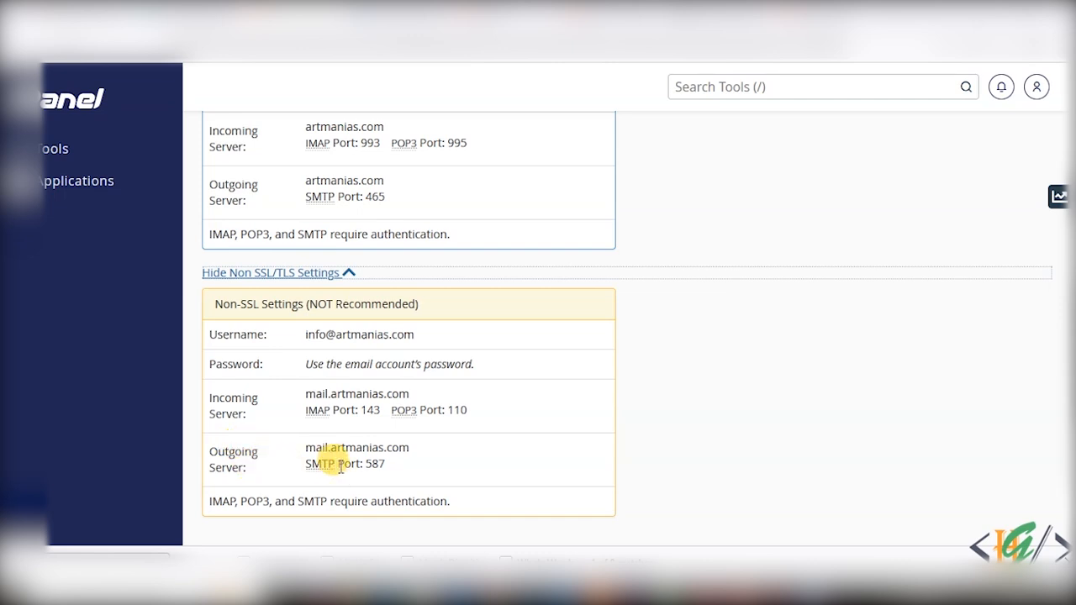
double_click(375, 463)
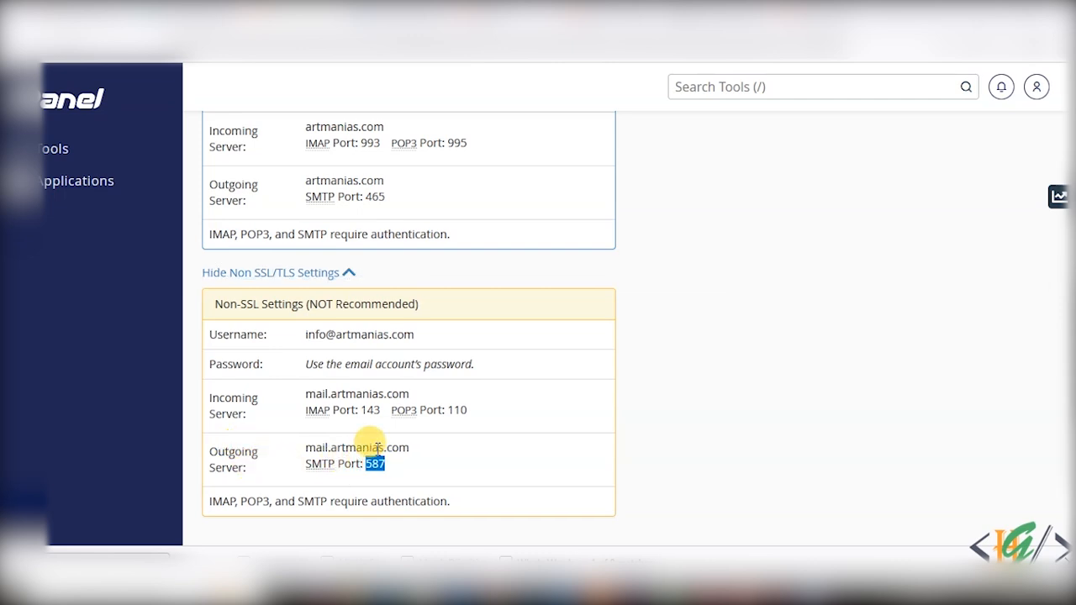
Check the secure outgoing server's SMTP port in cPanel against the setup wizard's SSL option, and return the encryption to TLS.
double_click(366, 196)
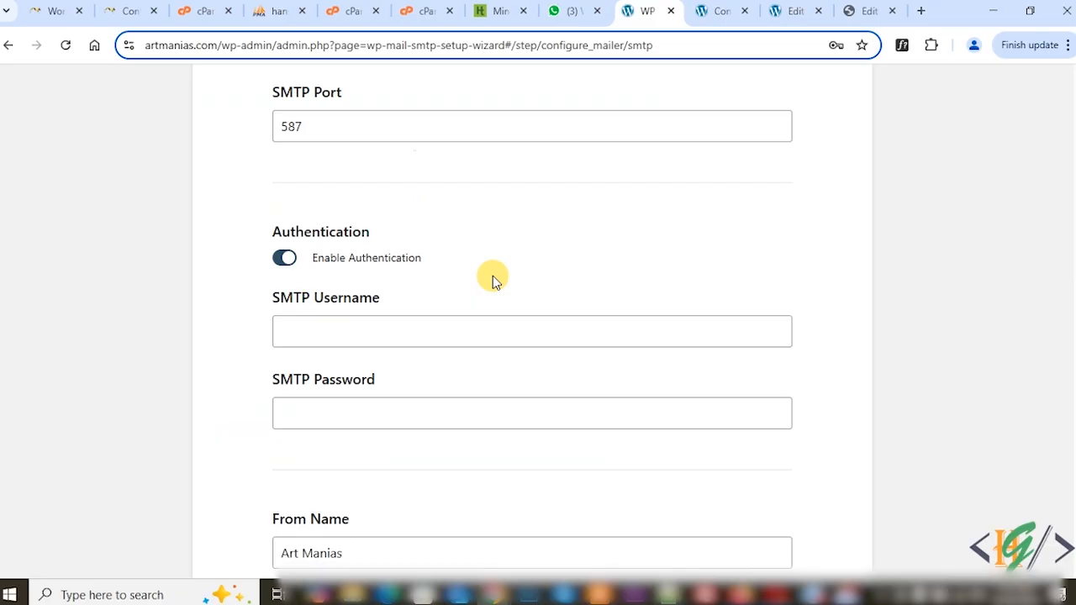
scroll(492, 275, "up", 1)
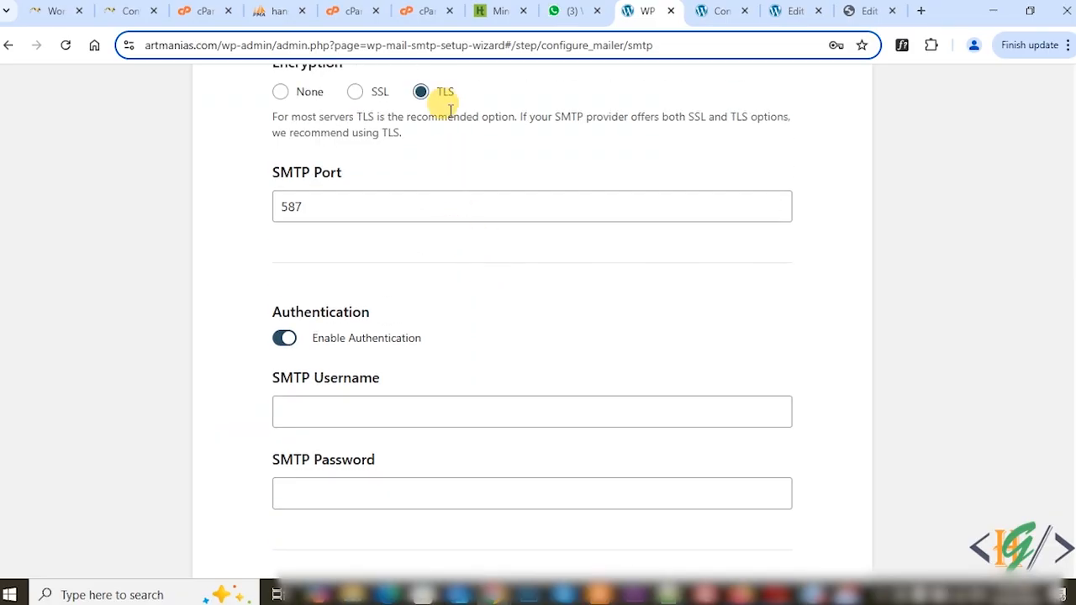
left_click(354, 91)
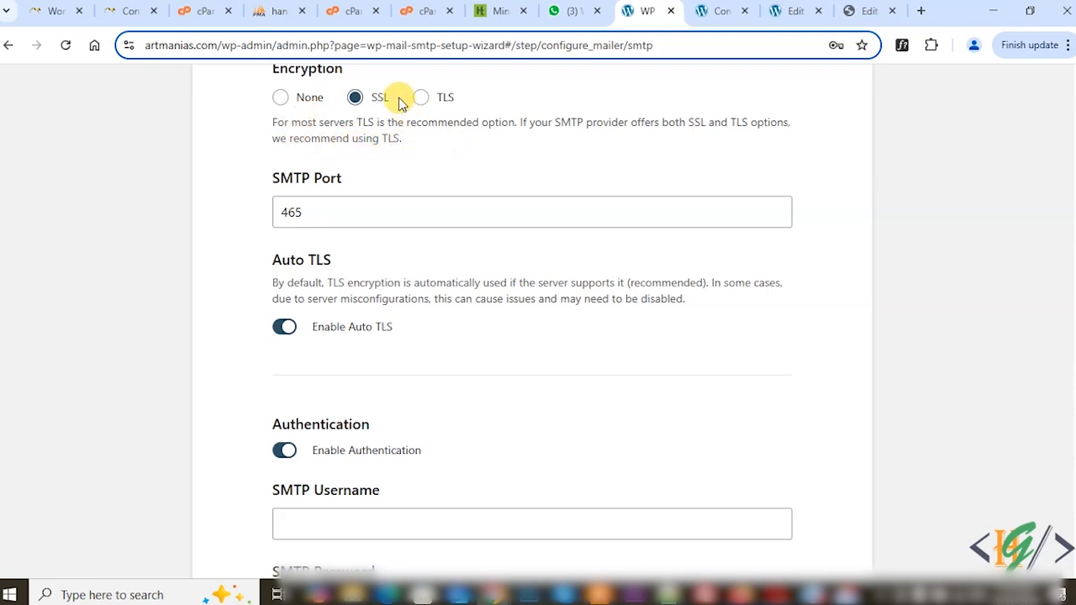
left_click(424, 99)
Fill in the SMTP username with the site's info e-mail address and enter that account's password as the SMTP password.
scroll(420, 180, "down", 1)
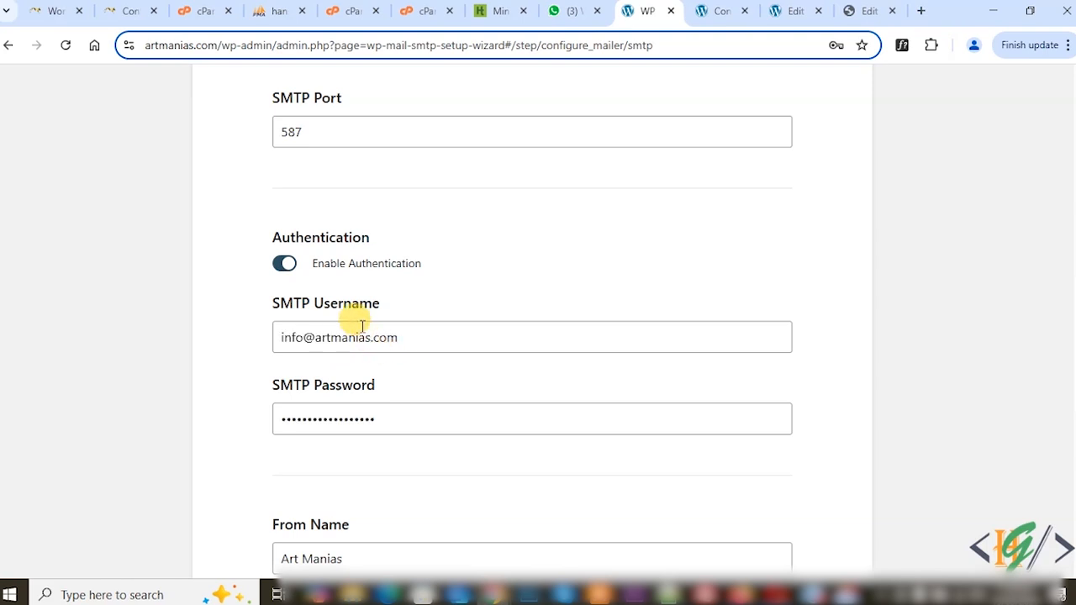
left_click_drag(398, 338, 261, 340)
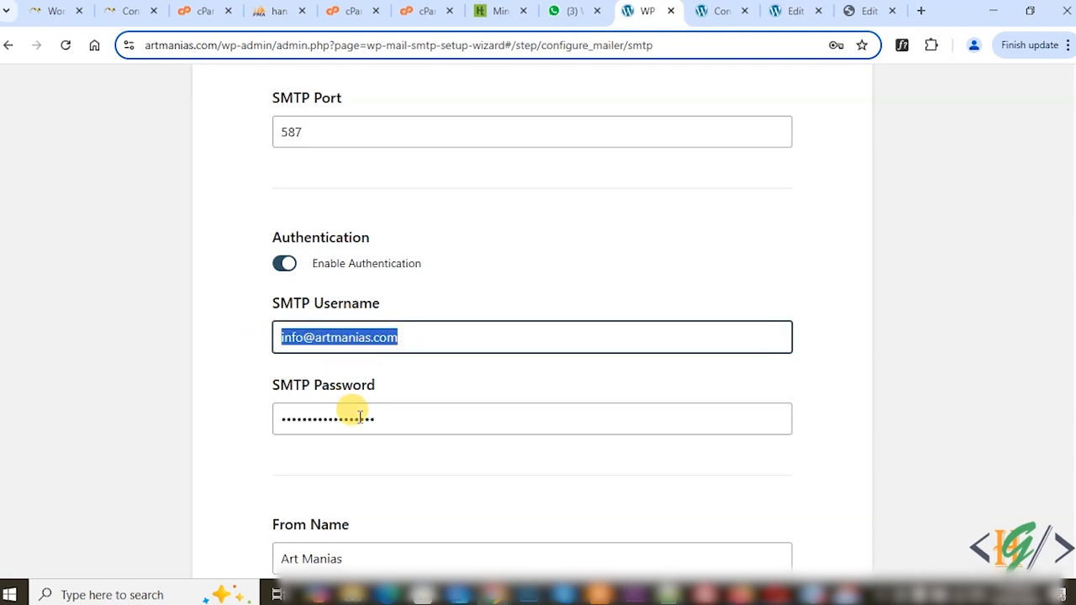
left_click(301, 347)
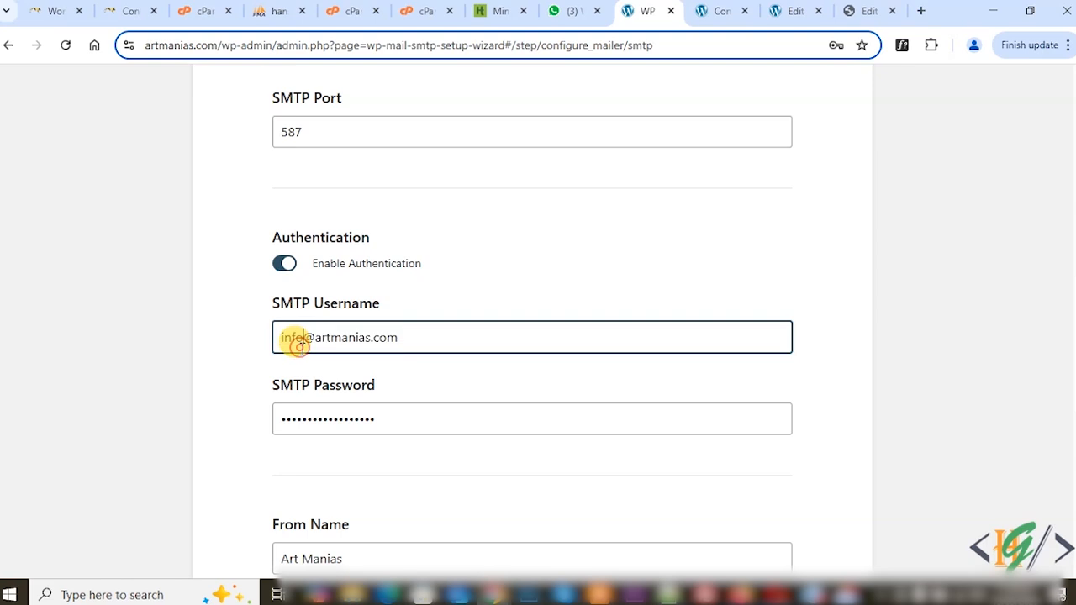
scroll(277, 332, "down", 2)
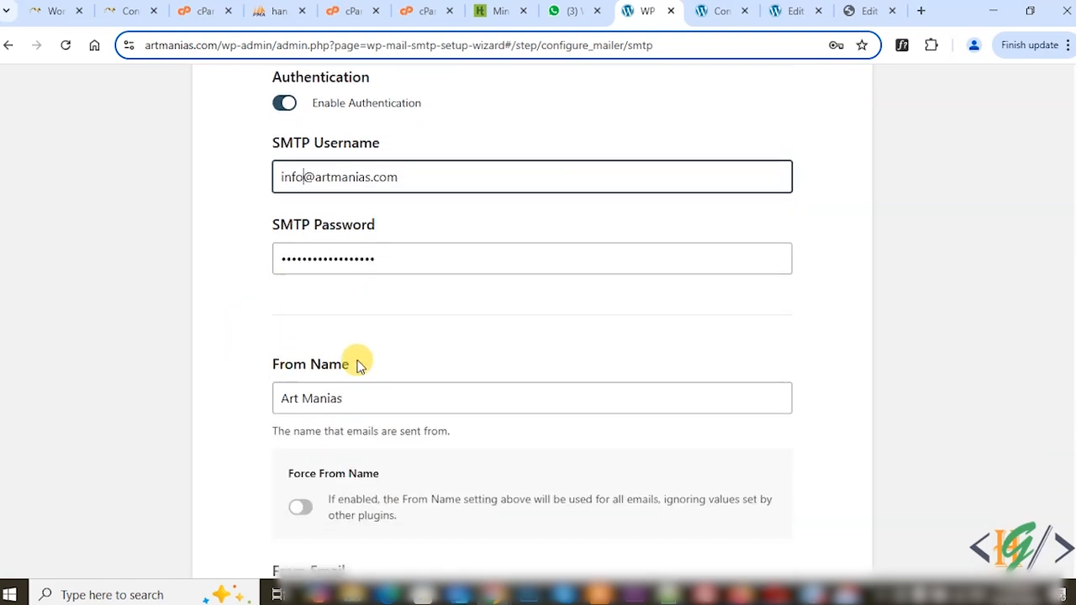
Set the From Email to the site's info address, keep Force From Email enabled, and save the mailer configuration.
scroll(286, 380, "down", 1)
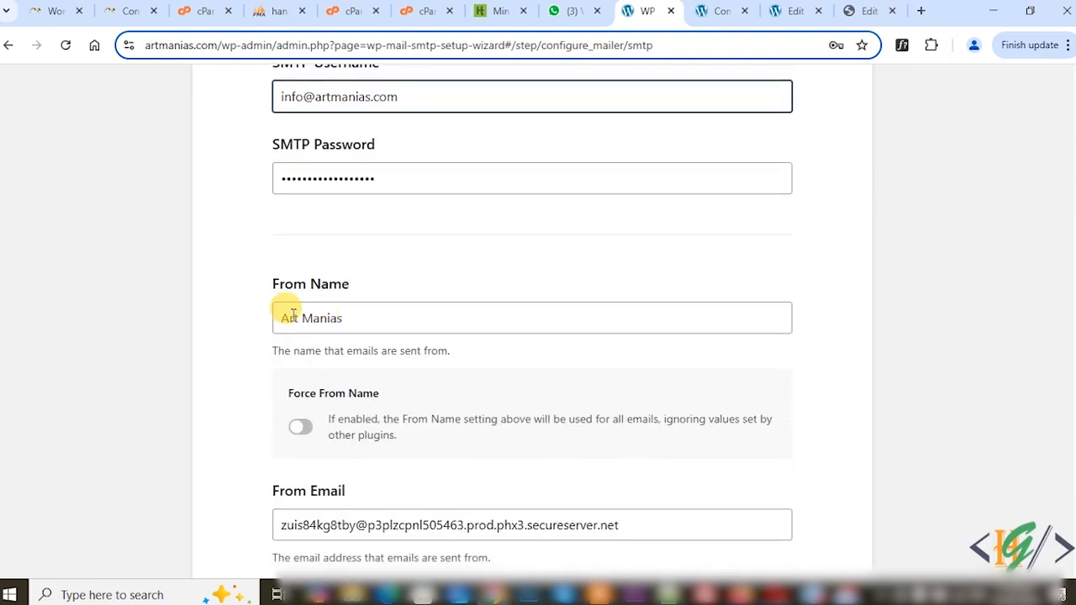
left_click(331, 369)
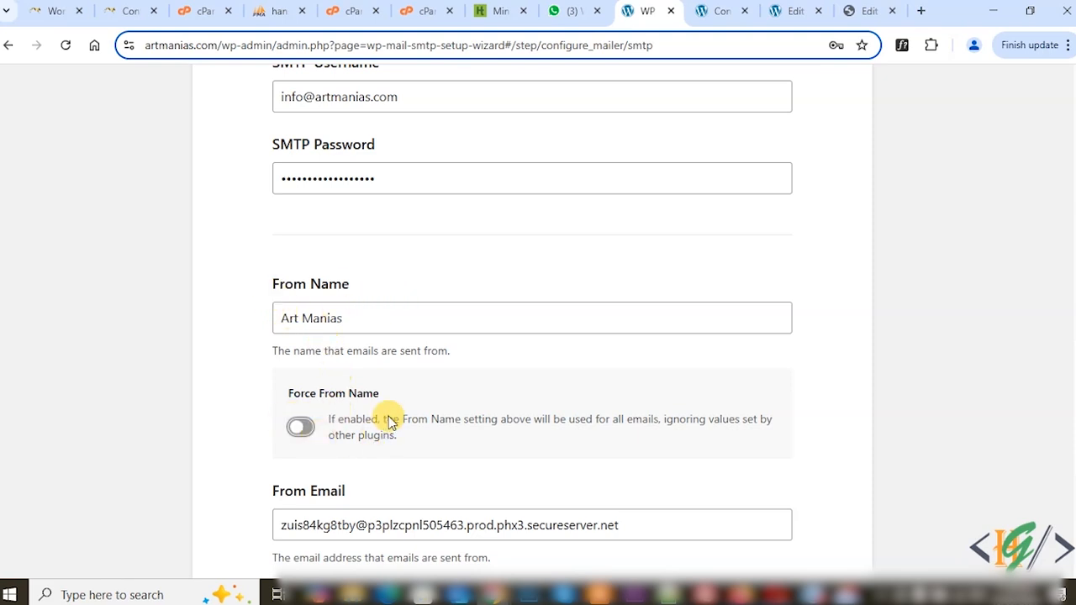
scroll(388, 415, "down", 1)
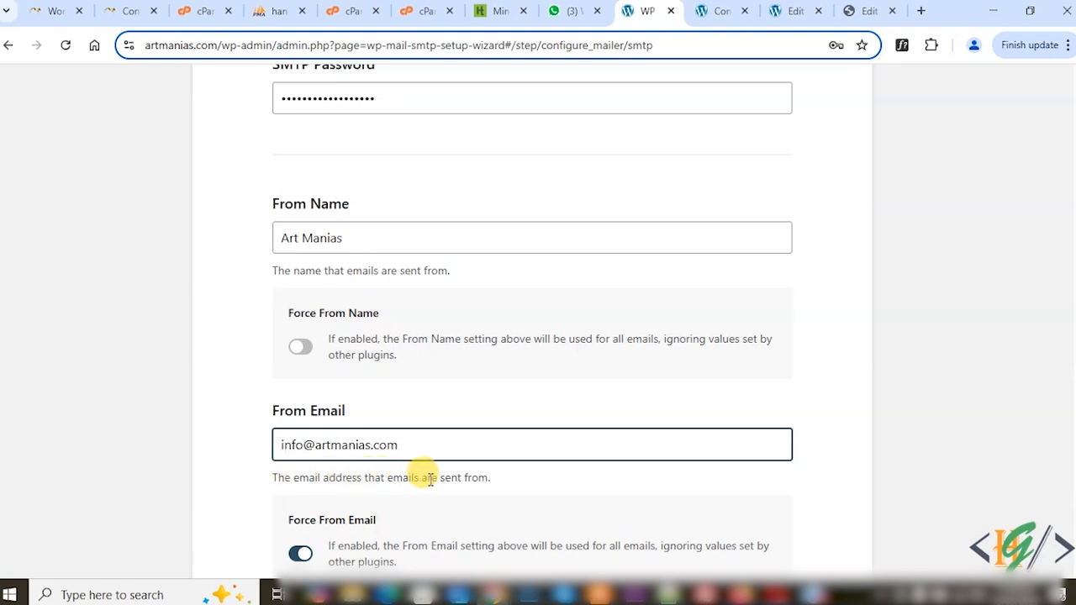
scroll(415, 426, "down", 2)
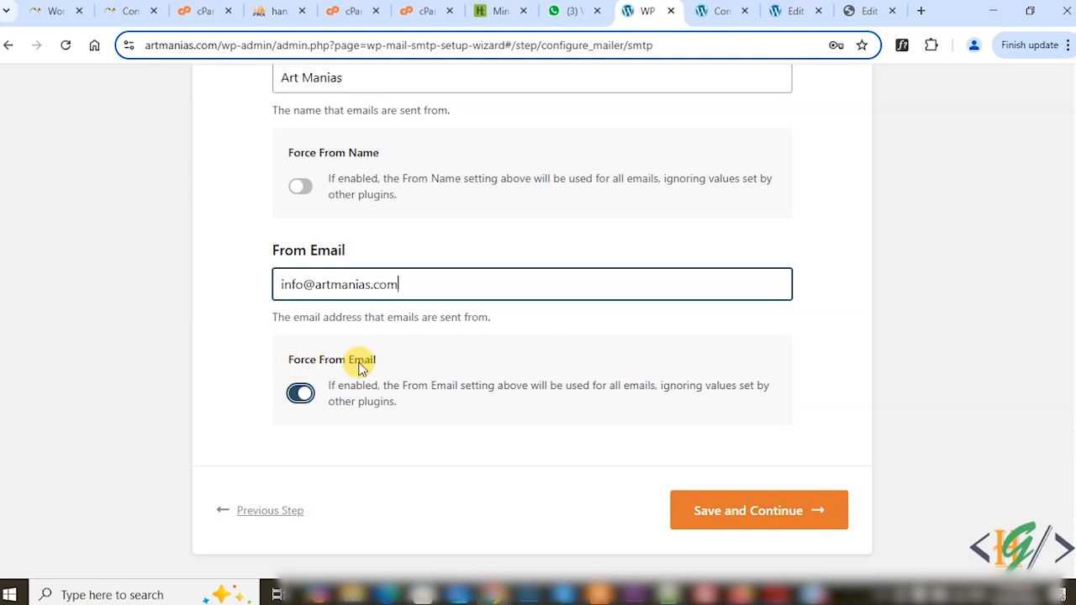
left_click(751, 511)
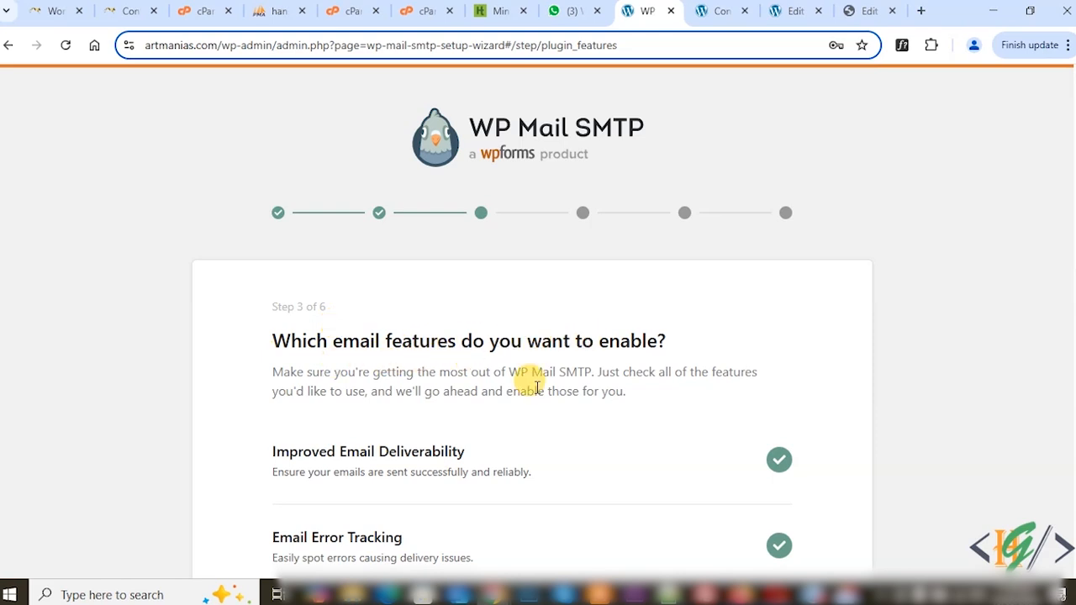
Keep the preselected email features, including Smart Contact Form and Weekly Email Summary, and save the feature selection.
scroll(298, 317, "down", 2)
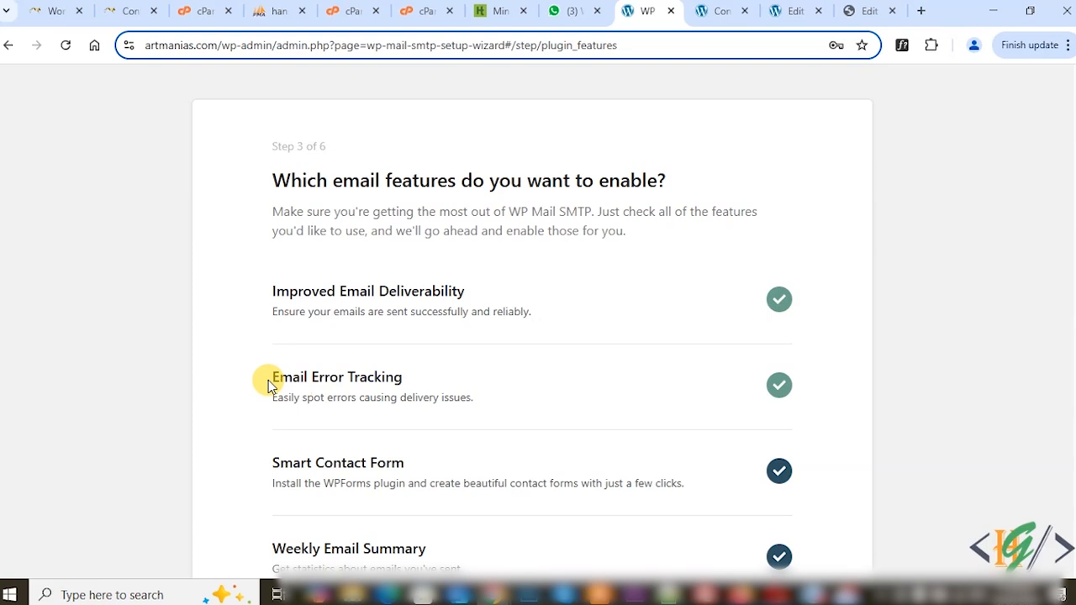
scroll(576, 372, "down", 2)
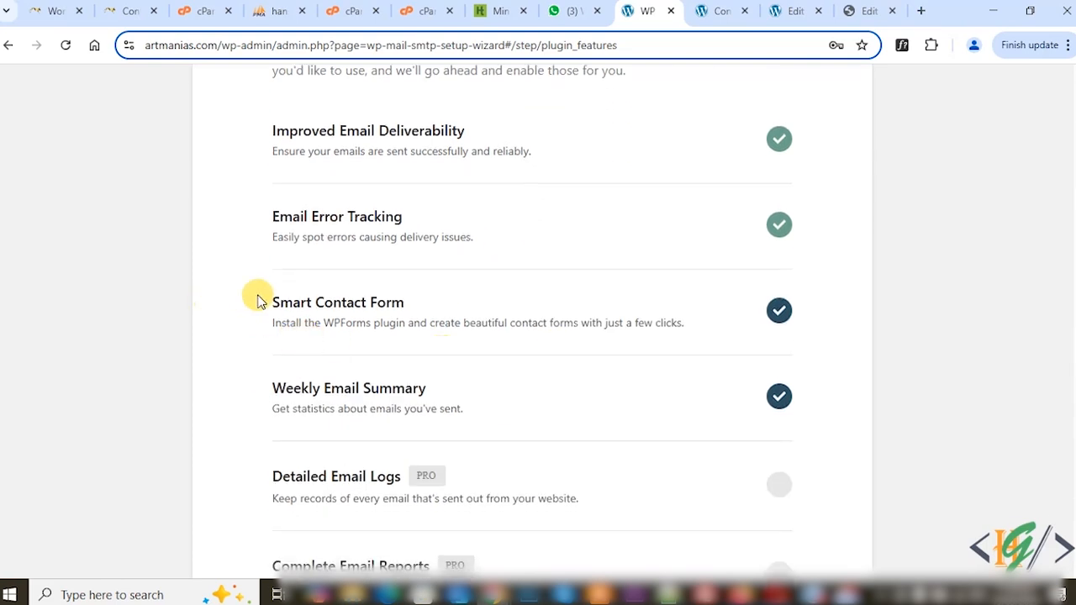
scroll(334, 300, "down", 3)
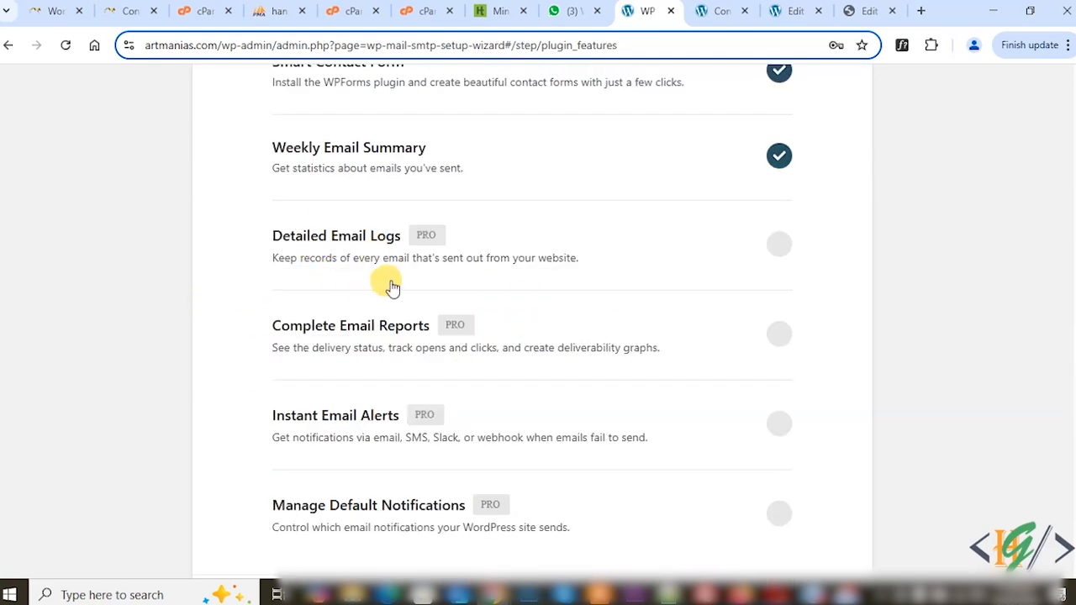
scroll(376, 286, "down", 3)
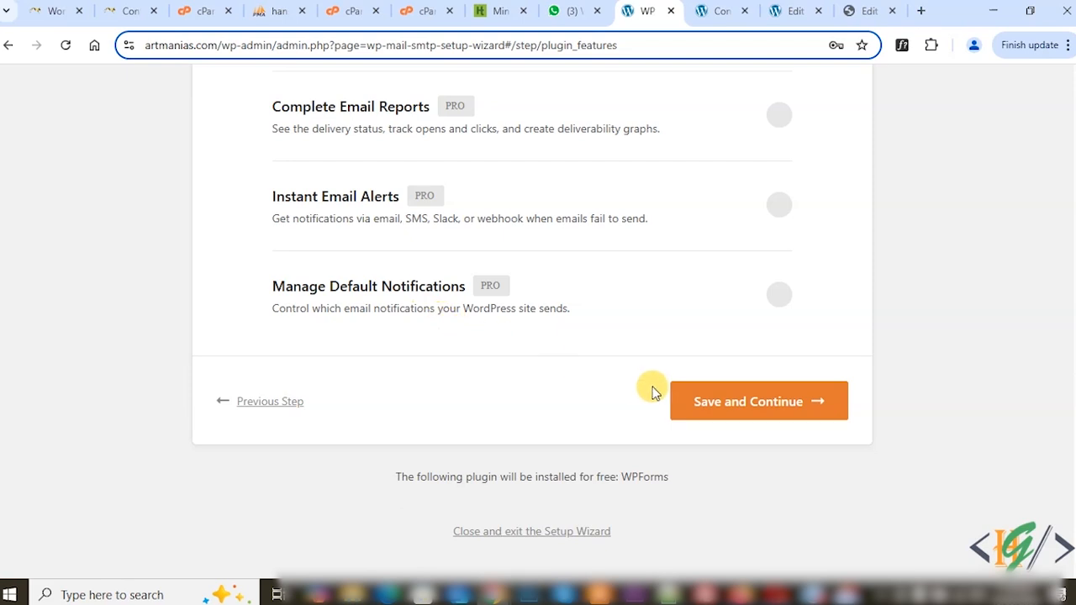
left_click(701, 398)
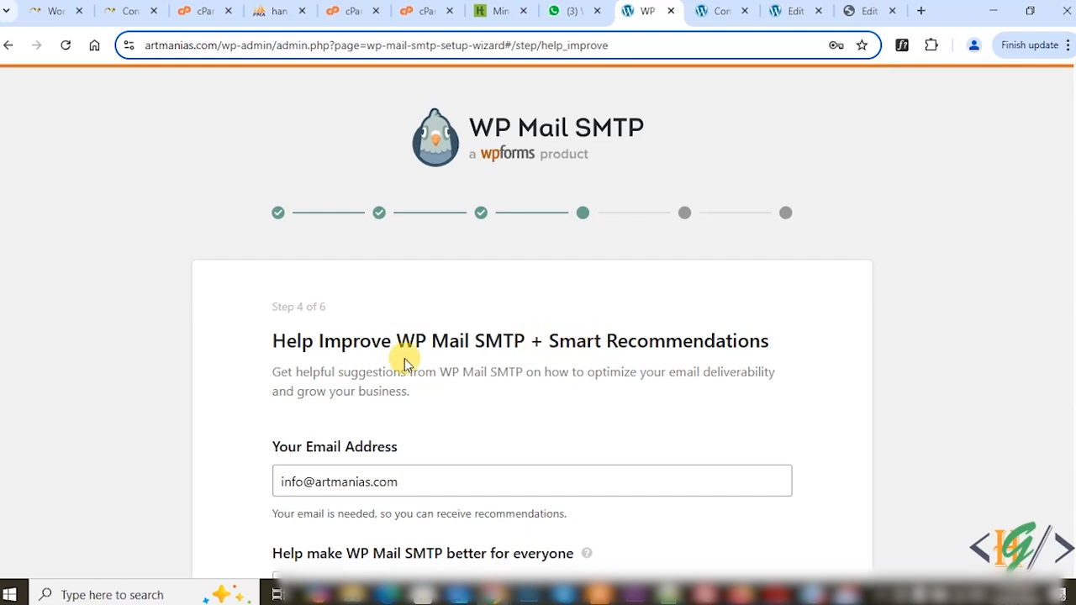
Save the Smart Recommendations step without opting in to help improve the plugin, and skip the license key step.
scroll(403, 359, "down", 1)
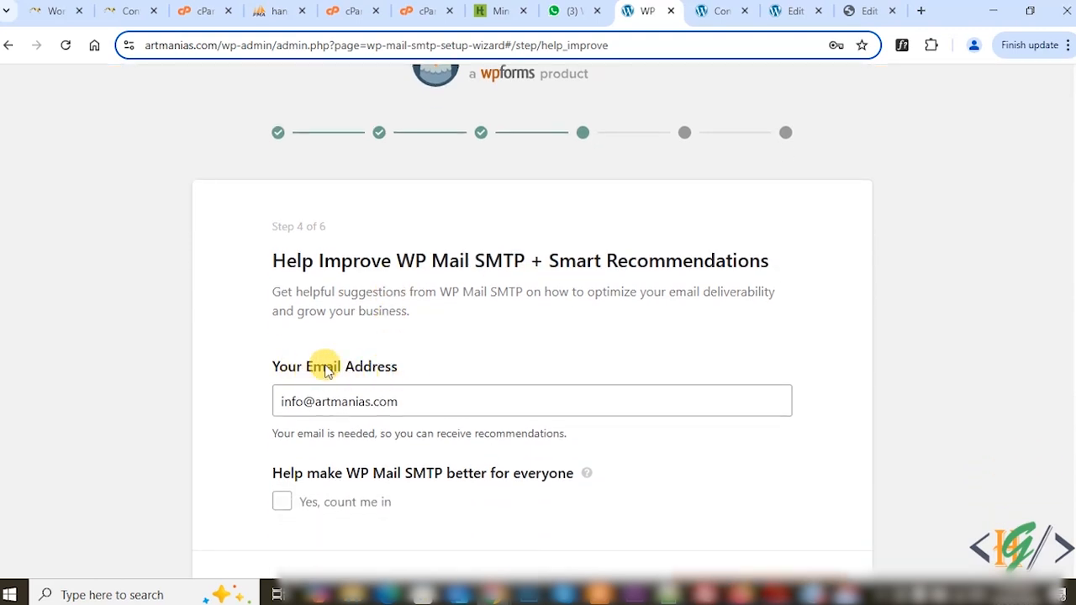
scroll(360, 421, "down", 1)
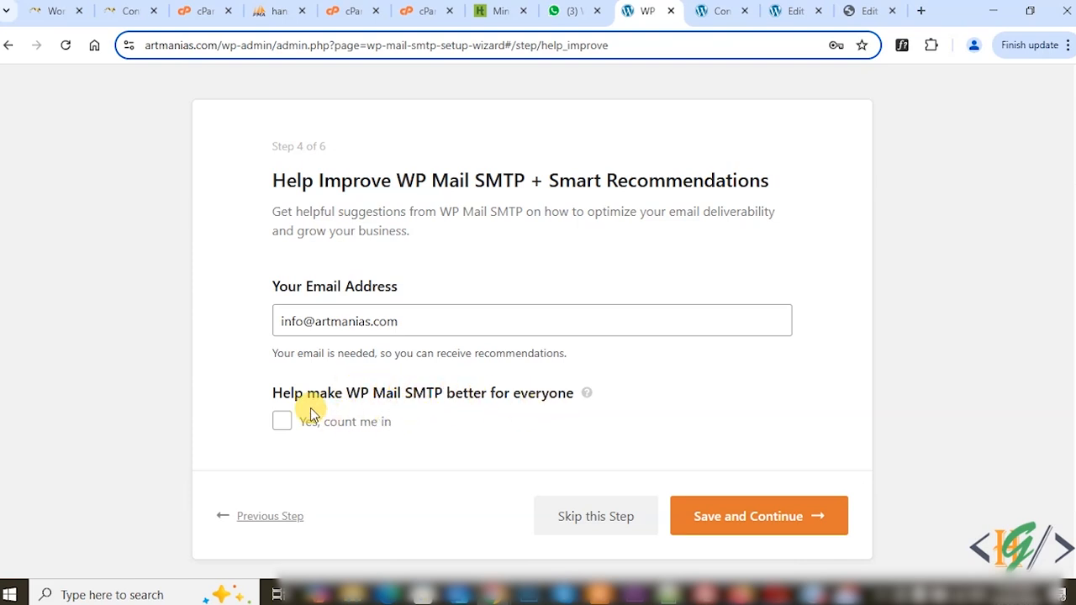
scroll(499, 392, "down", 1)
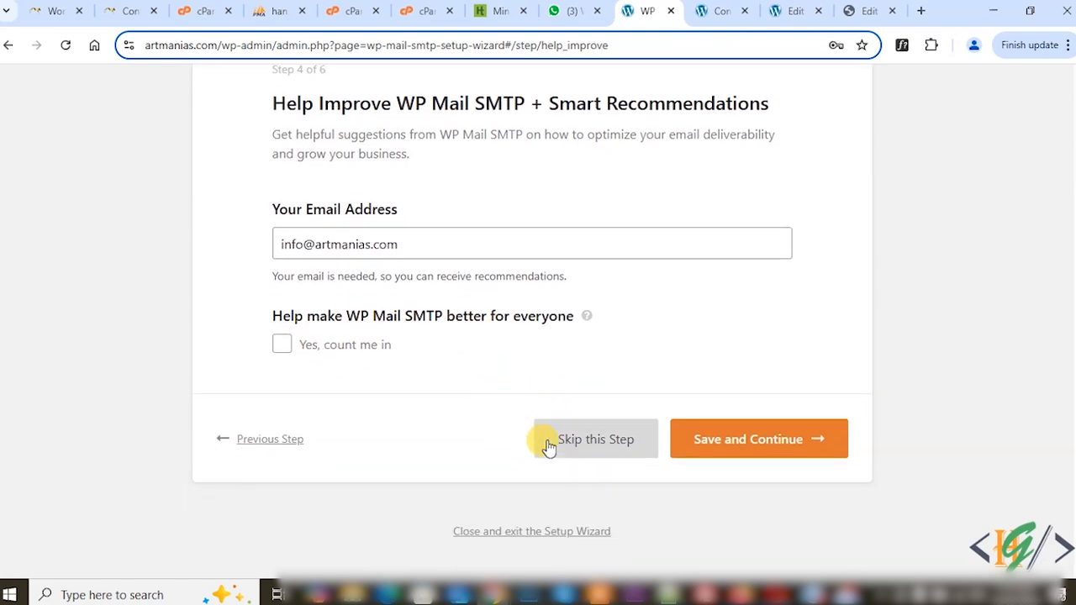
left_click(741, 449)
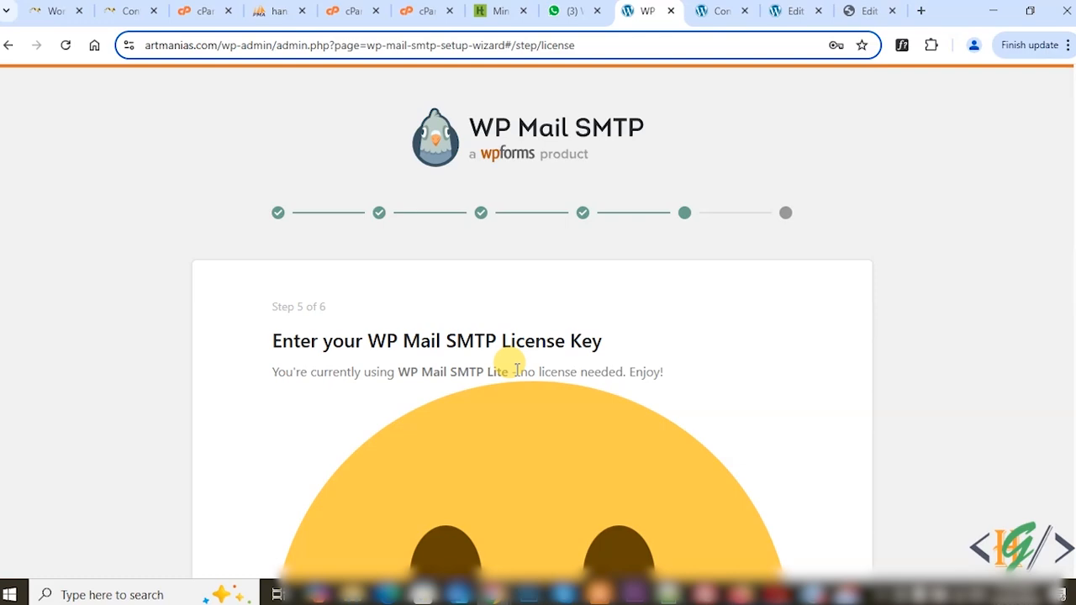
scroll(578, 350, "down", 10)
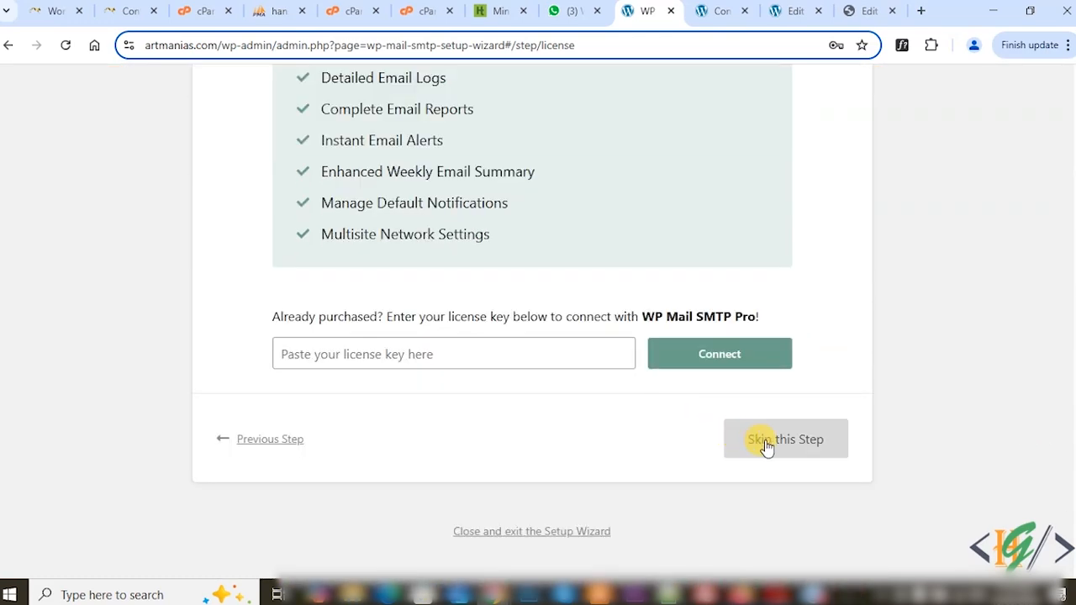
left_click(765, 445)
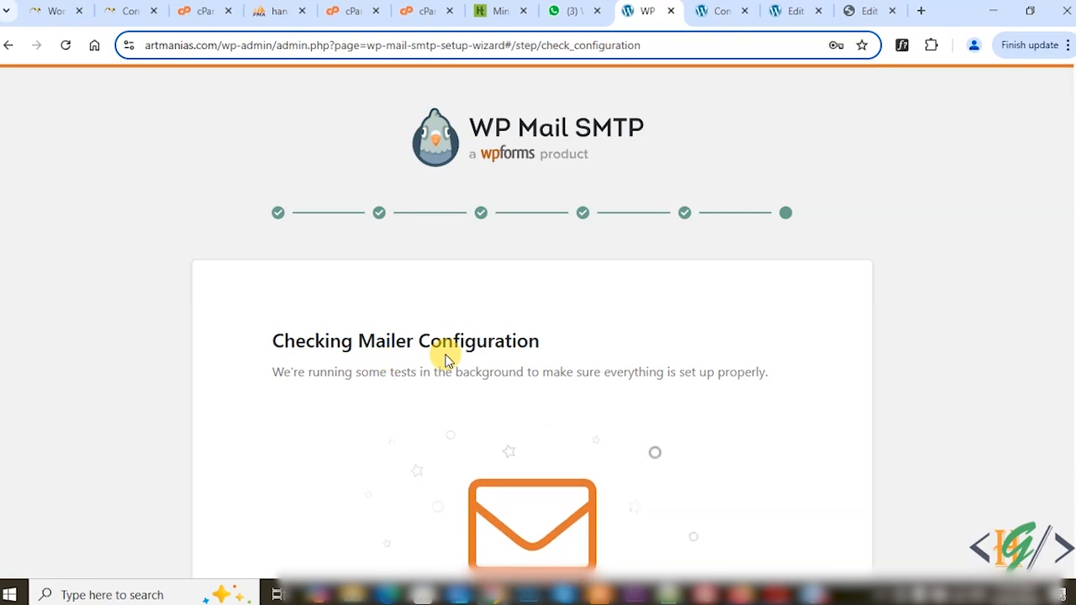
Finish the setup wizard without installing any of the suggested plugins or upgrading to Pro.
scroll(444, 353, "down", 2)
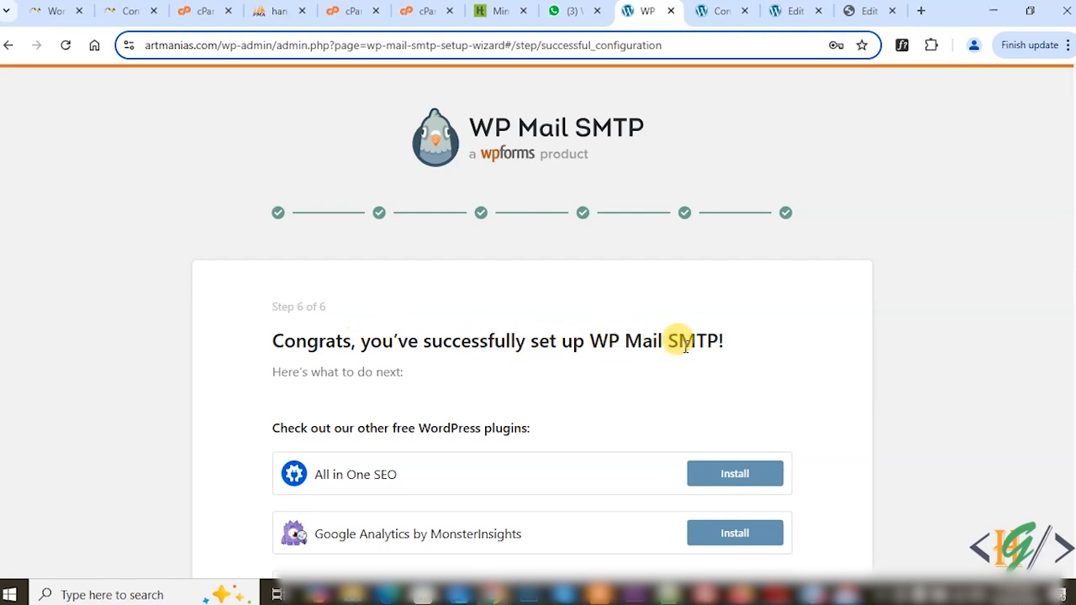
scroll(402, 362, "down", 3)
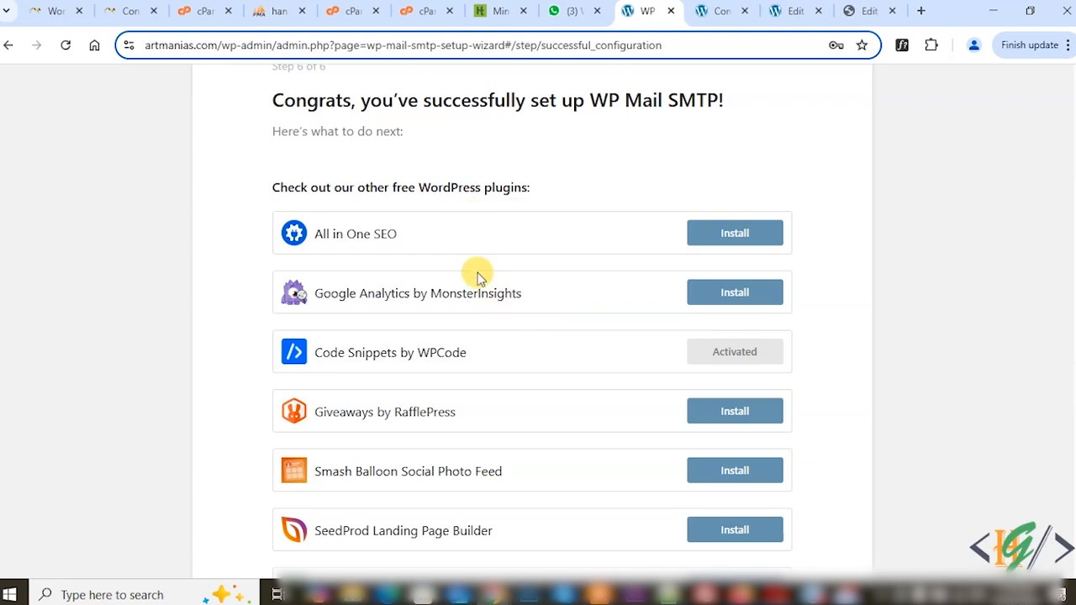
scroll(536, 319, "down", 6)
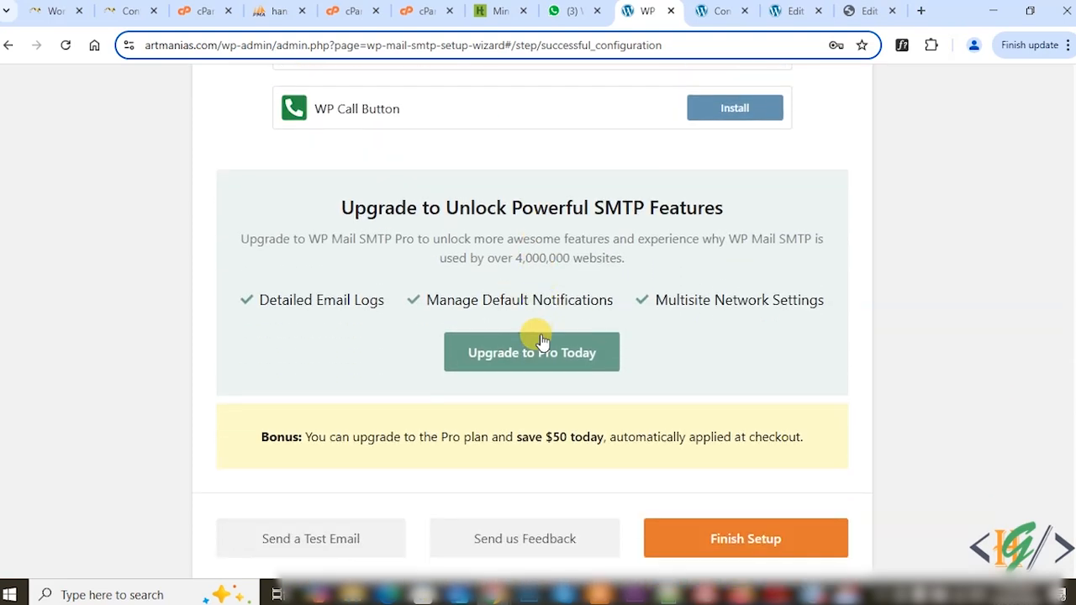
left_click(711, 539)
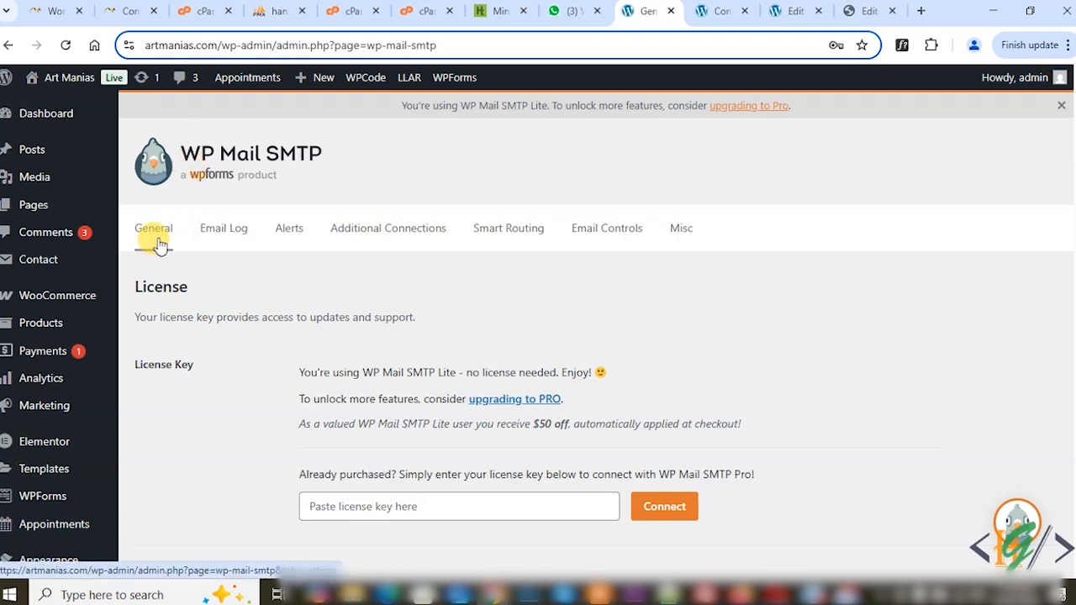
Review the saved sender, Other SMTP and backup connection settings in the plugin's general settings.
scroll(329, 353, "down", 9)
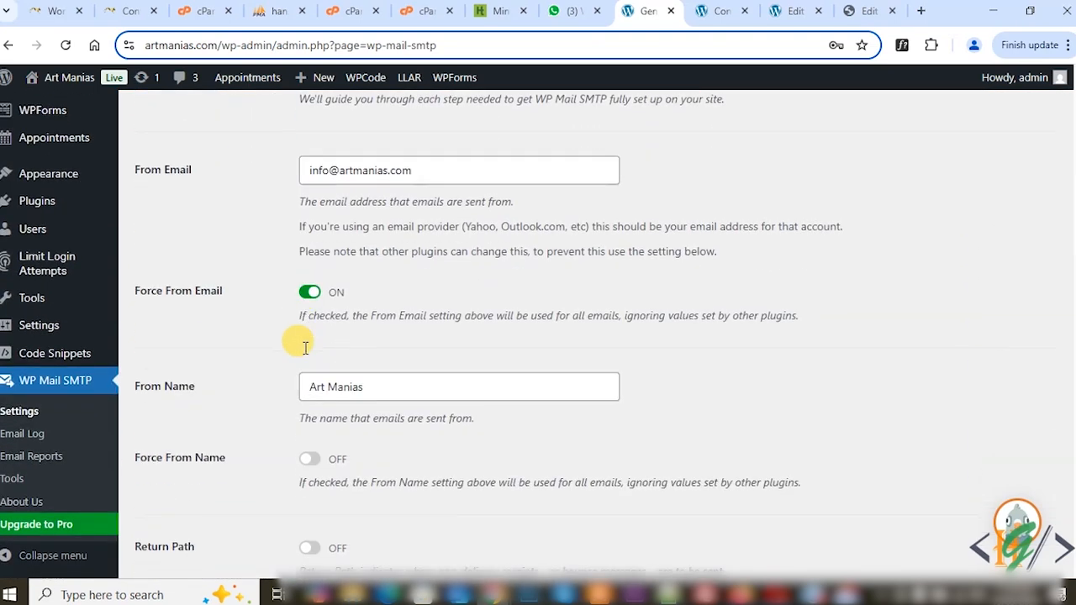
scroll(302, 269, "down", 10)
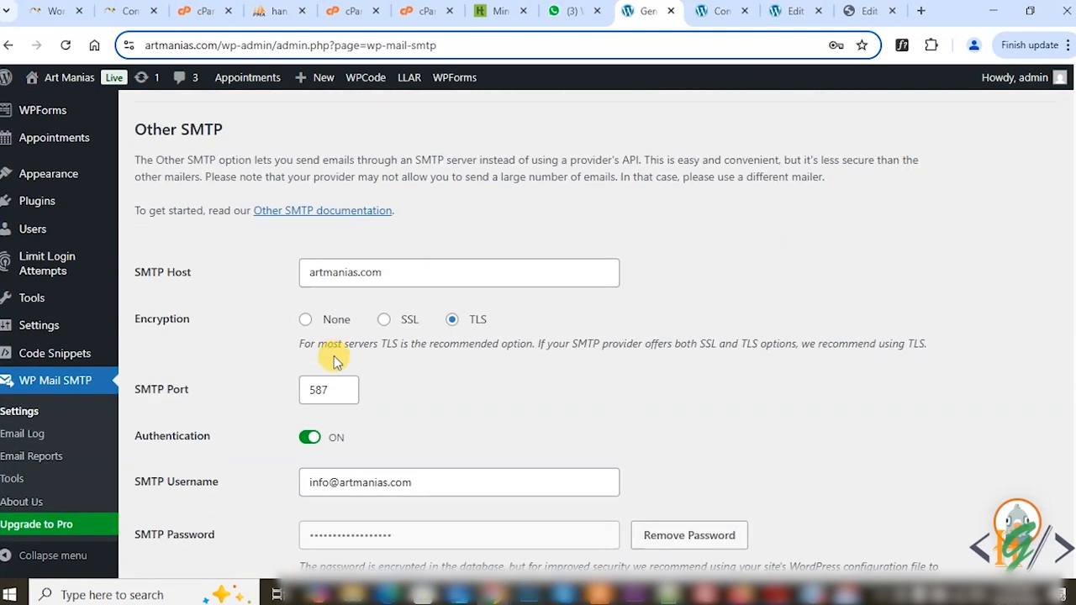
scroll(332, 353, "down", 2)
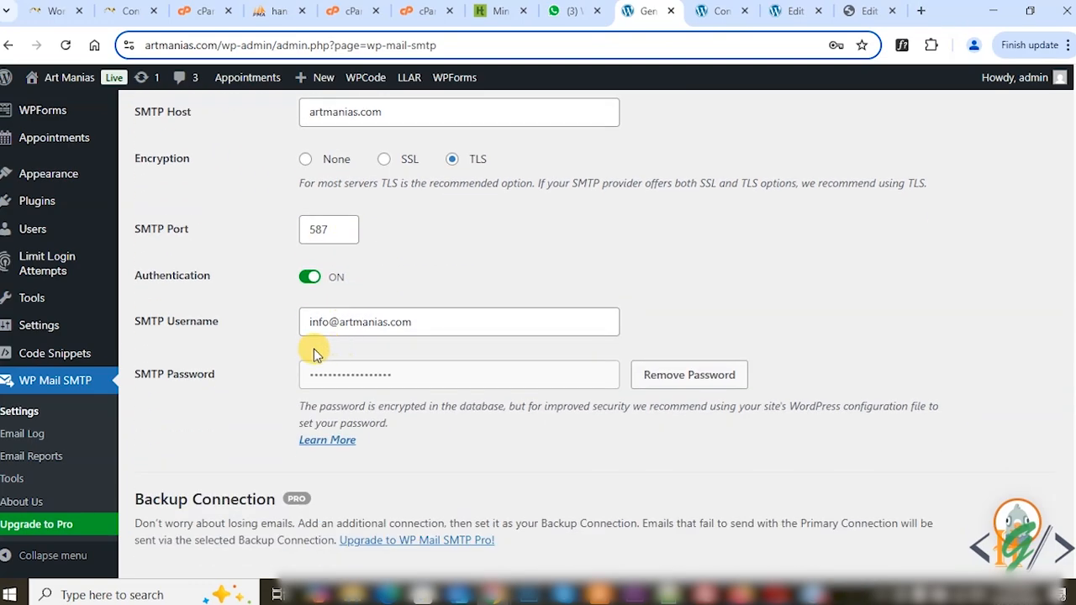
scroll(537, 390, "down", 3)
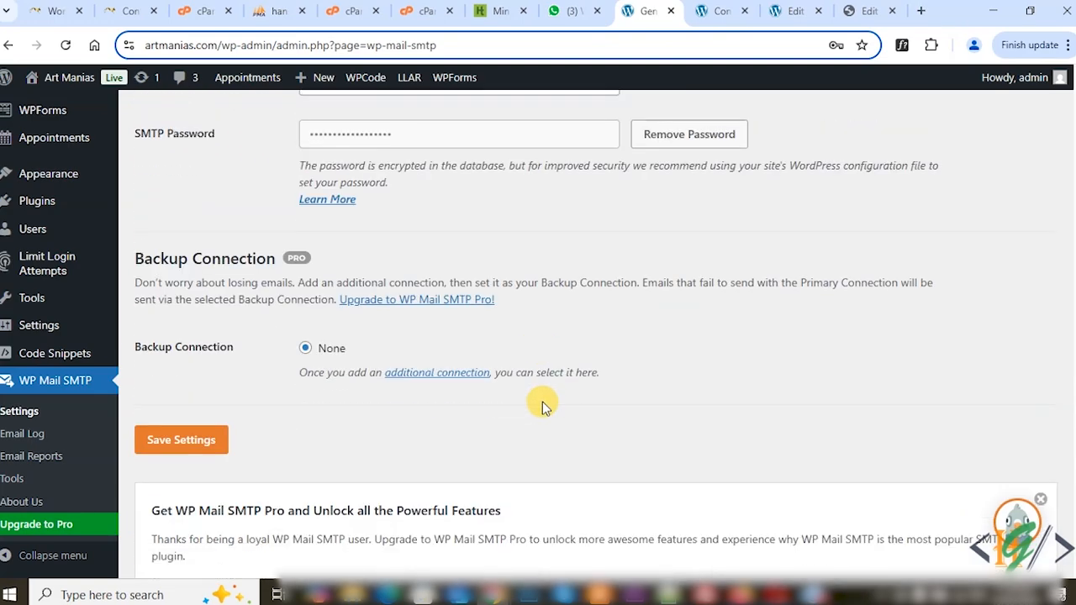
scroll(542, 402, "up", 7)
scroll(542, 401, "down", 5)
scroll(542, 402, "down", 2)
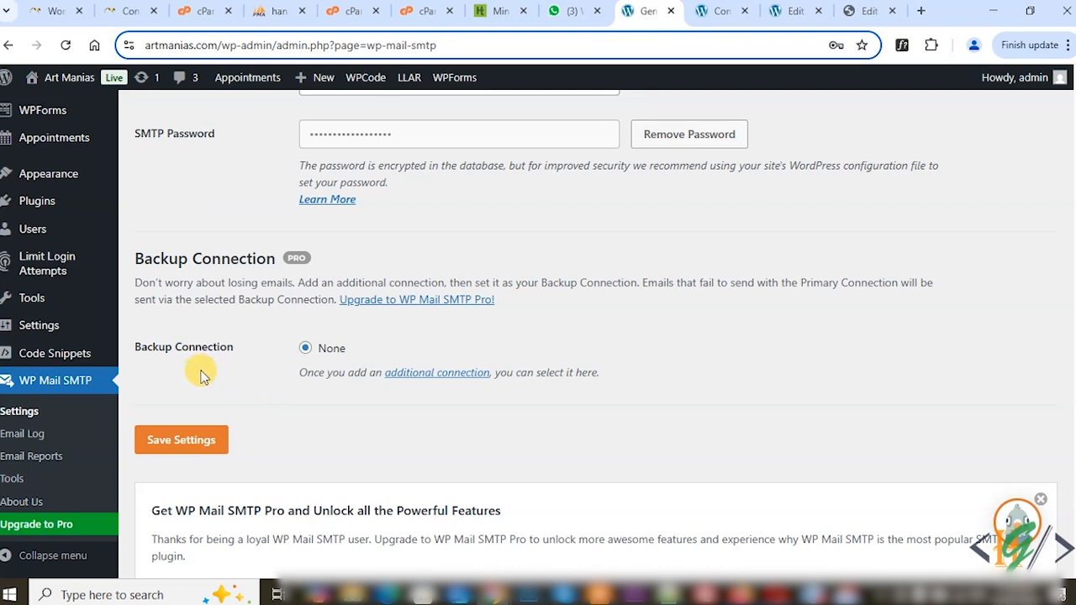
Send a test email in HTML format to the site's info e-mail address with the plugin's Email Test tool.
left_click(15, 478)
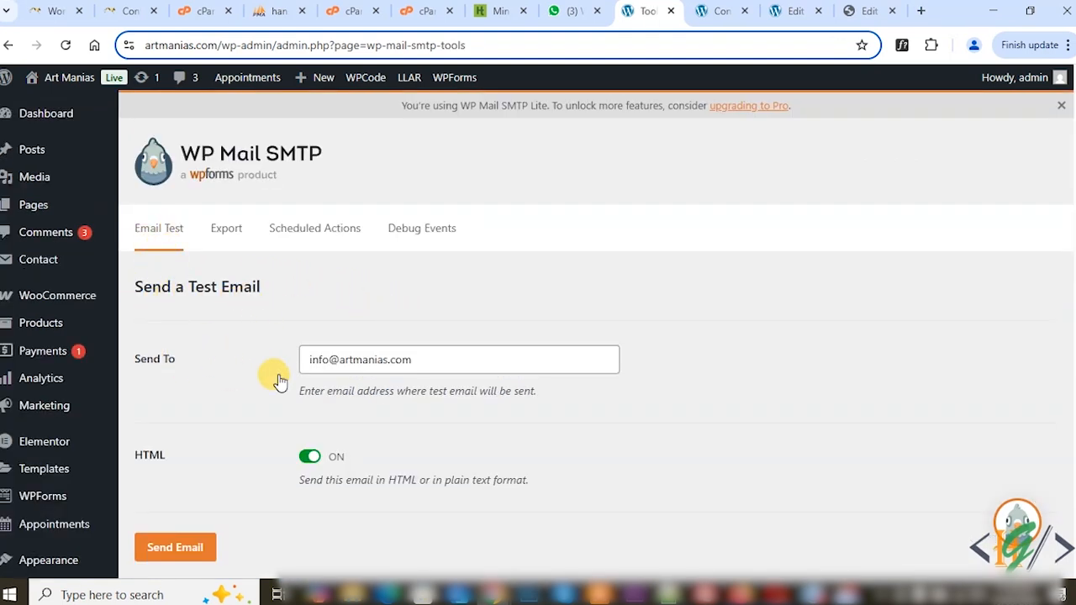
left_click_drag(416, 360, 312, 360)
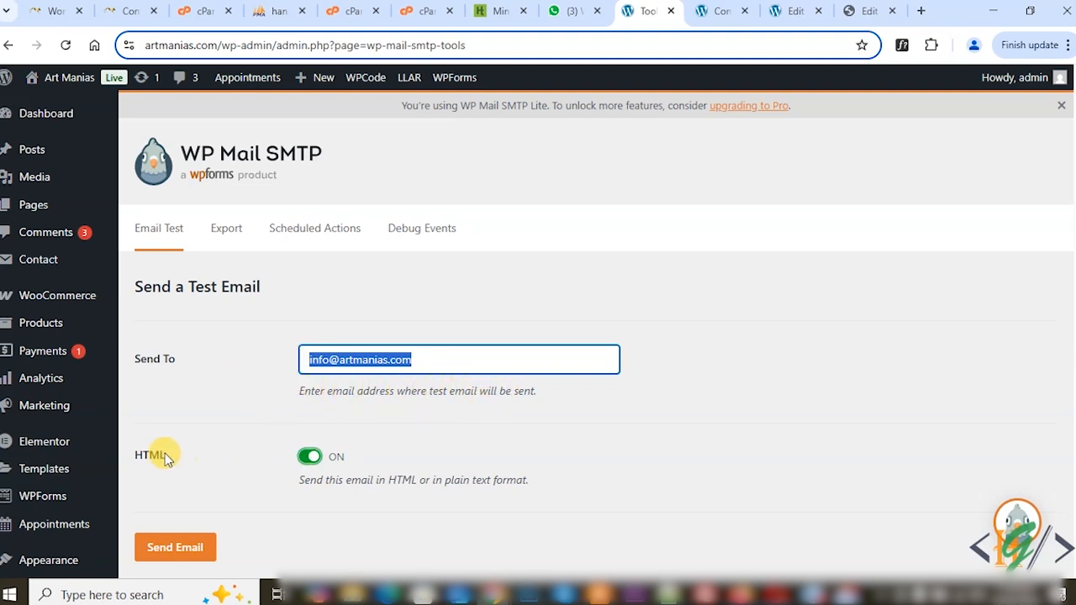
left_click(176, 550)
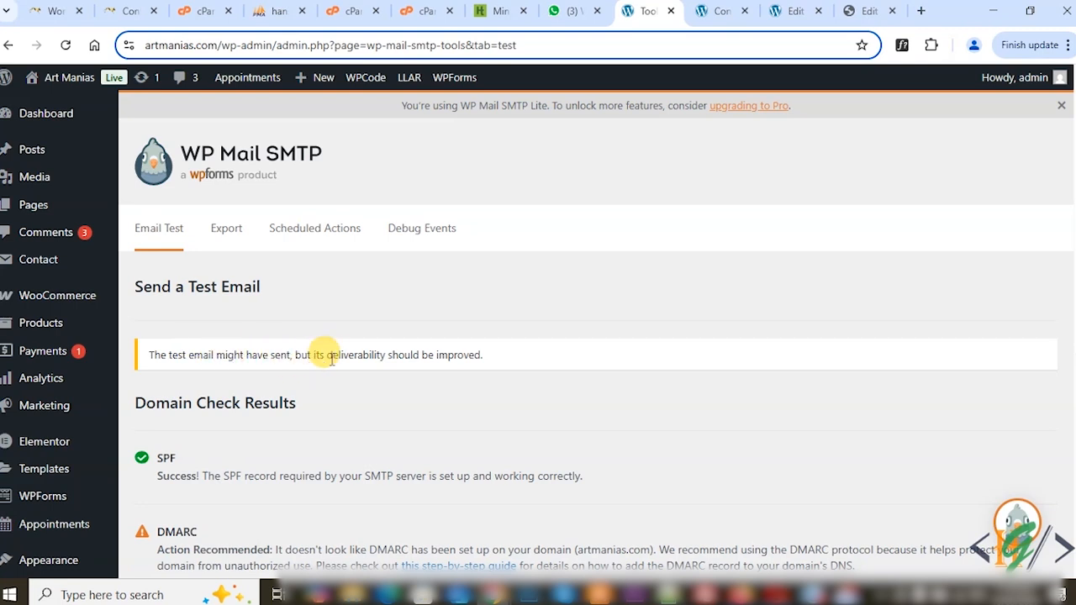
Review the SPF and DMARC domain check results of the test email and open the step-by-step DMARC guide in a new browser tab.
scroll(154, 344, "down", 1)
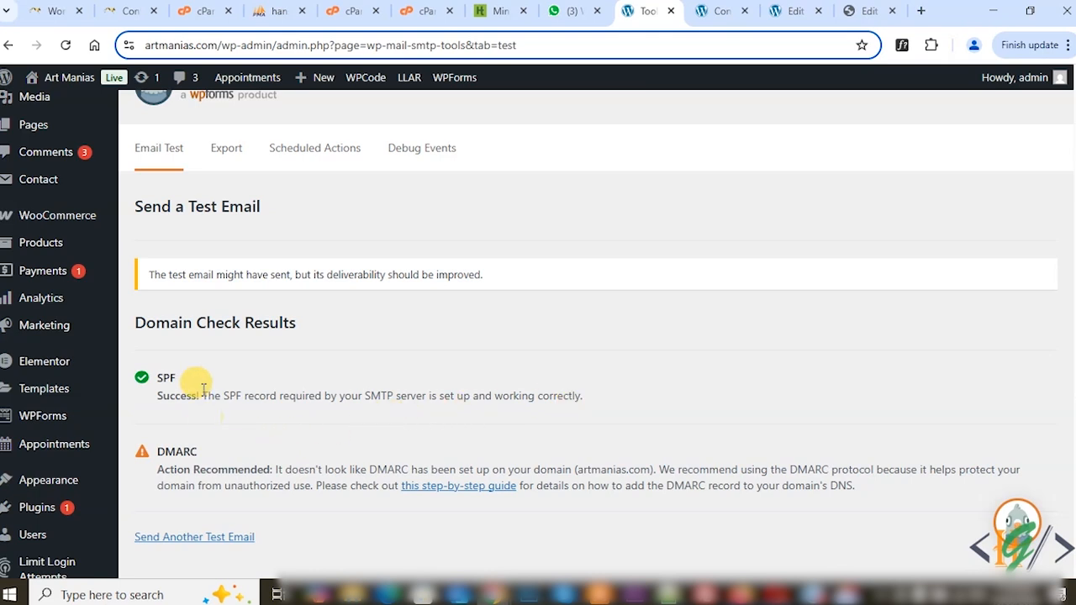
scroll(190, 404, "down", 1)
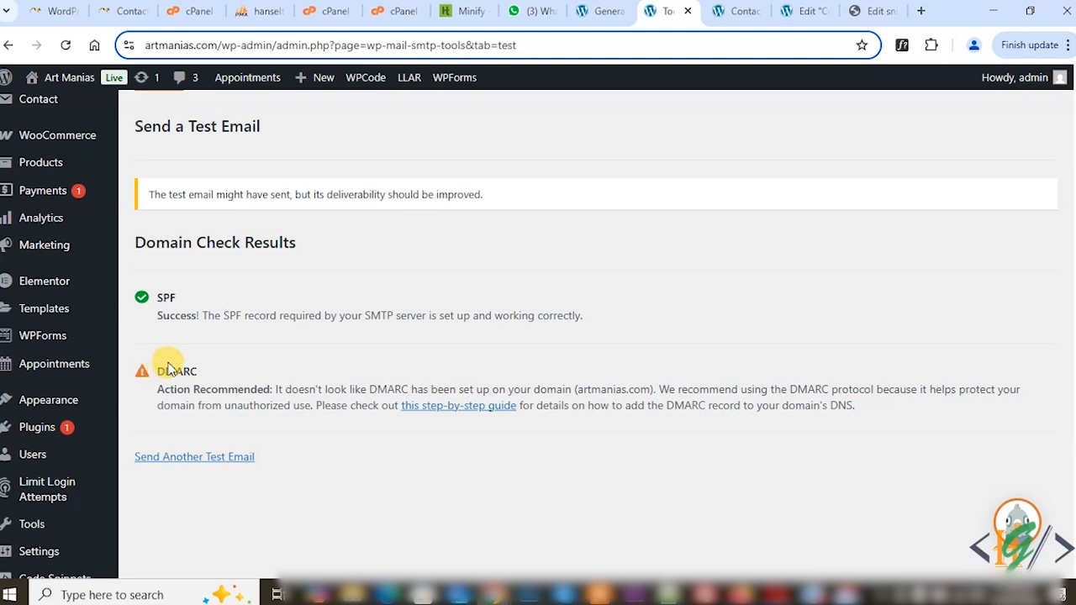
right_click(427, 404)
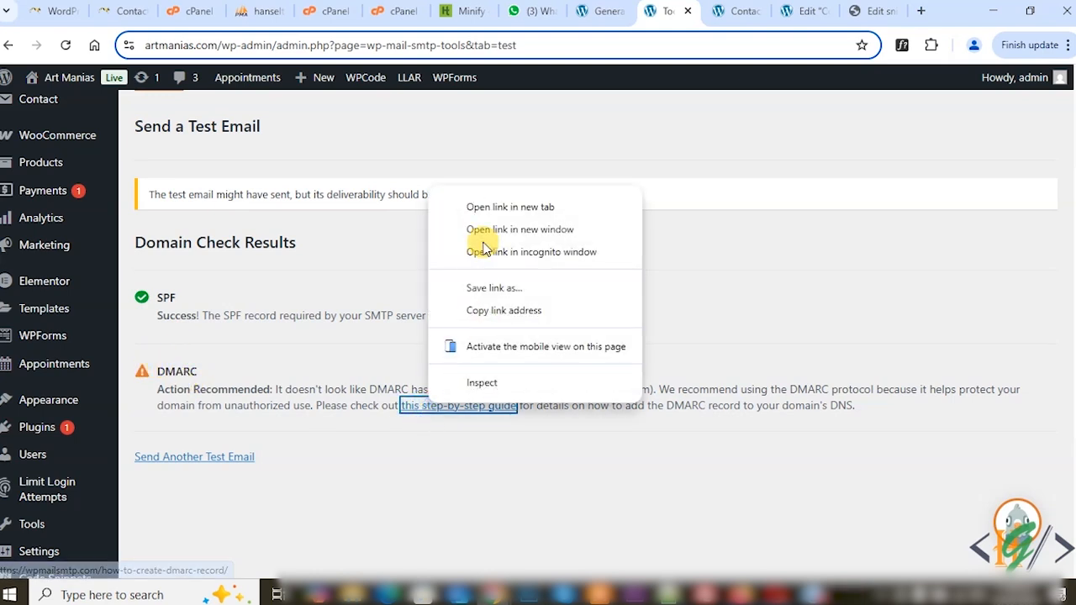
left_click(504, 211)
key("ctrl+Tab")
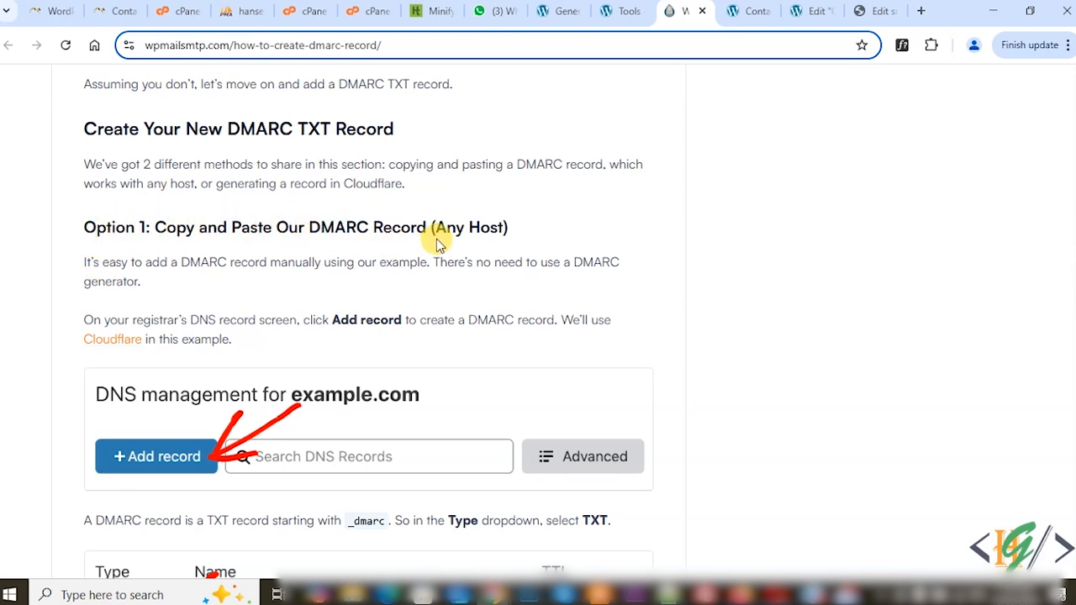
Read the guide's instructions for a manual DMARC TXT record, covering the record type, the name and the example value with its mailto address.
scroll(350, 292, "down", 1)
scroll(351, 291, "down", 1)
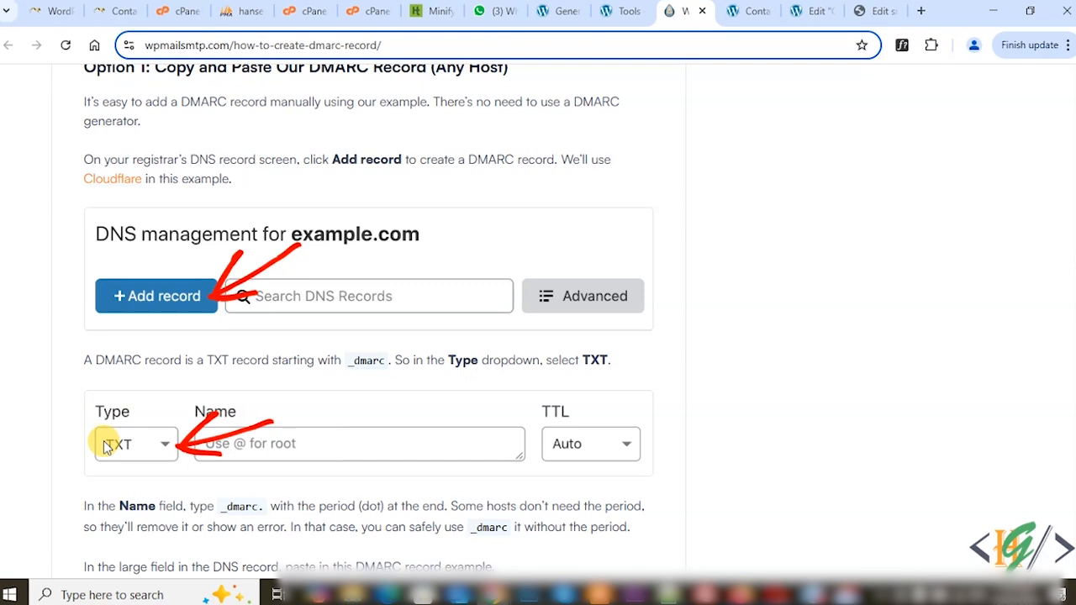
scroll(107, 447, "down", 1)
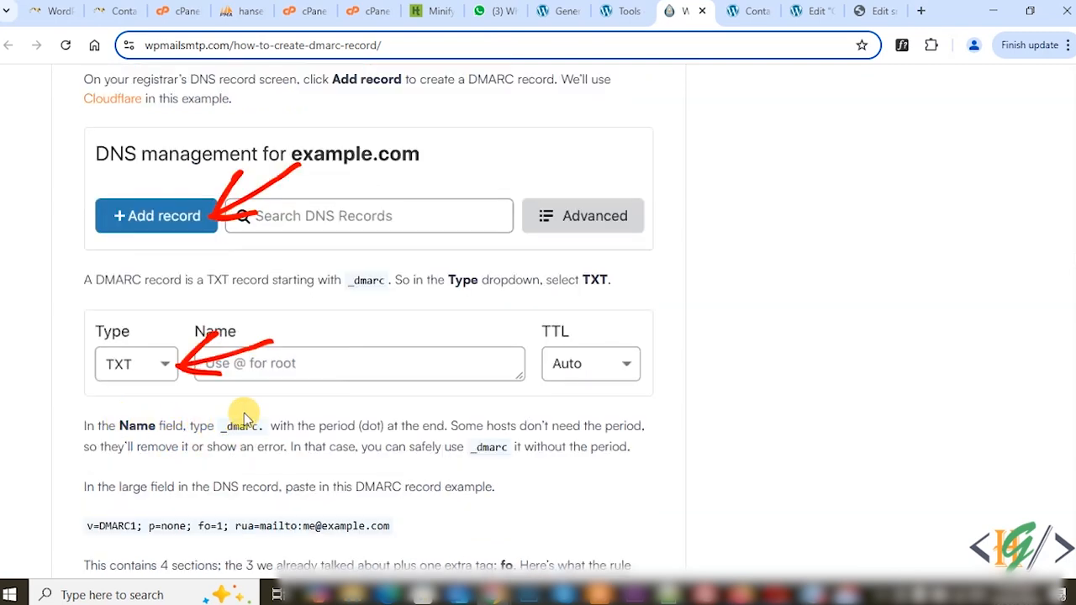
scroll(227, 420, "down", 1)
left_click_drag(89, 444, 136, 446)
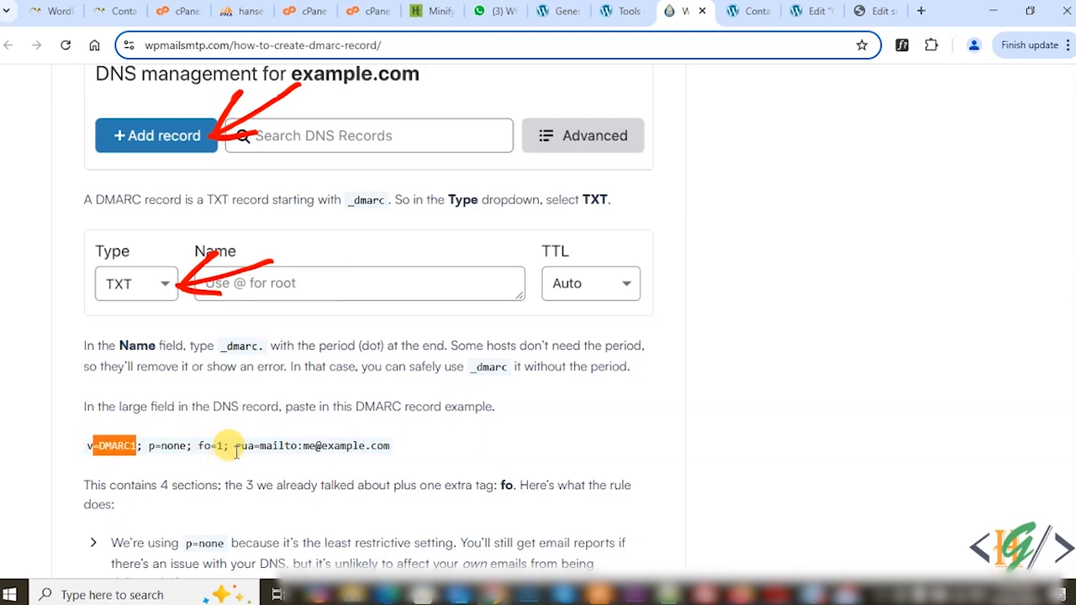
left_click_drag(303, 445, 380, 442)
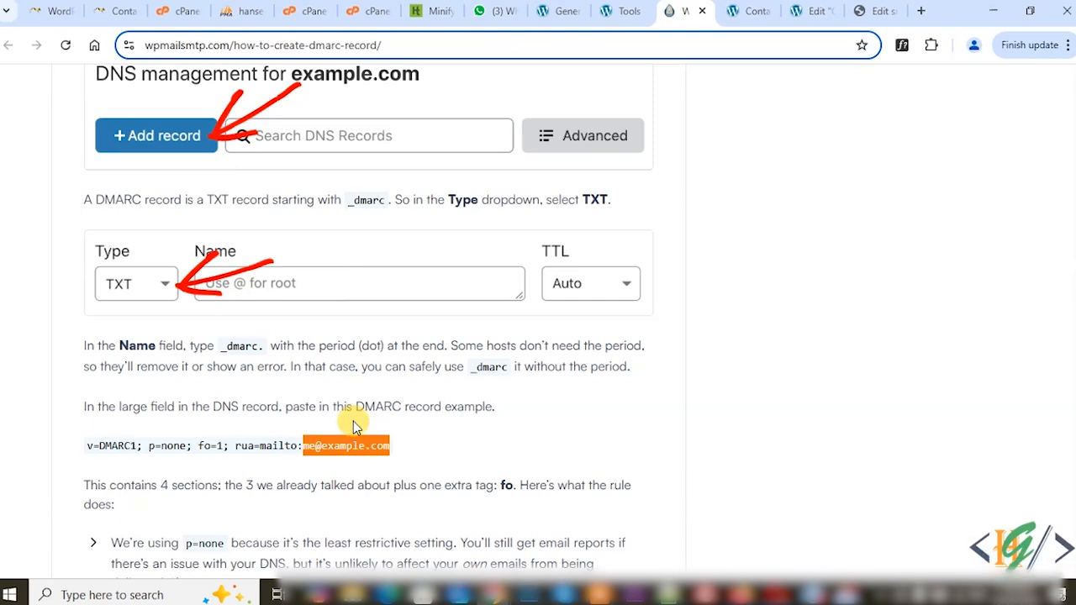
scroll(353, 421, "down", 3)
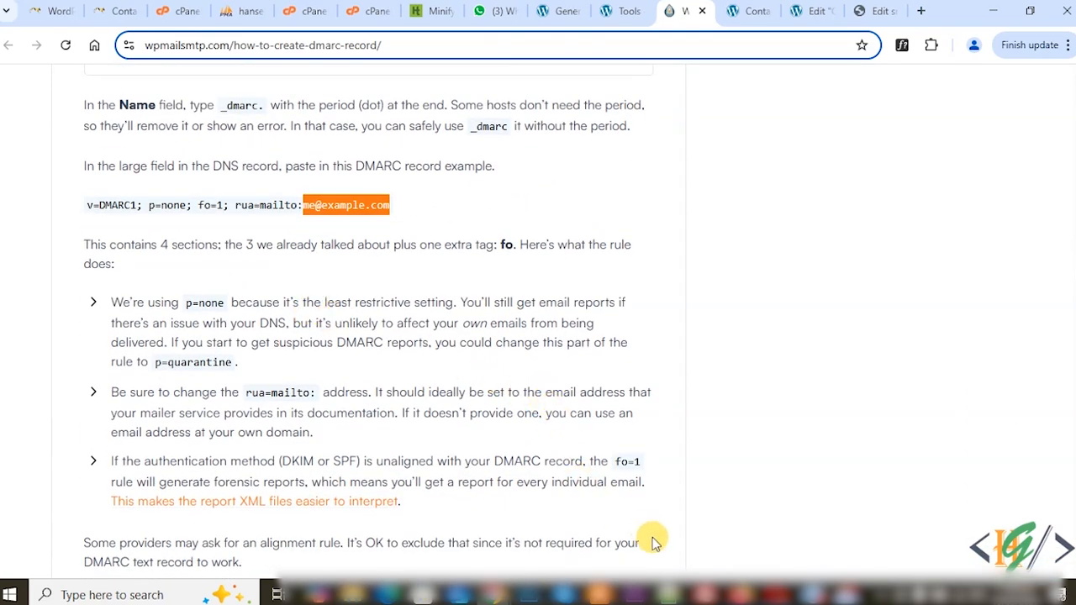
Switch to Notepad++ and review the prepared DMARC record's value, its reporting e-mail address, record type and target.
left_click(668, 594)
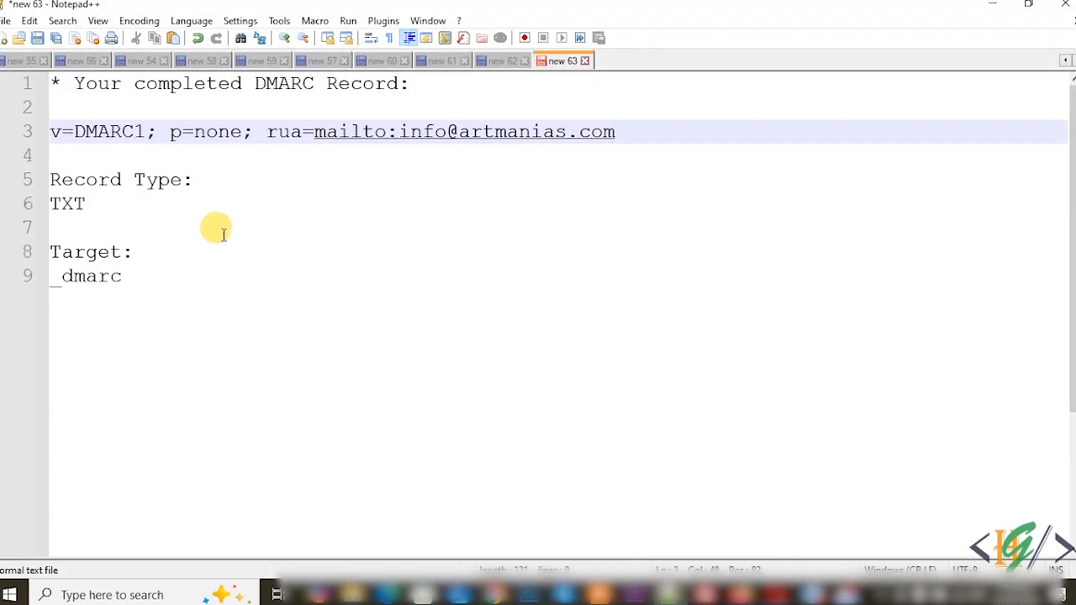
left_click_drag(48, 132, 185, 134)
triple_click(185, 134)
left_click(272, 178)
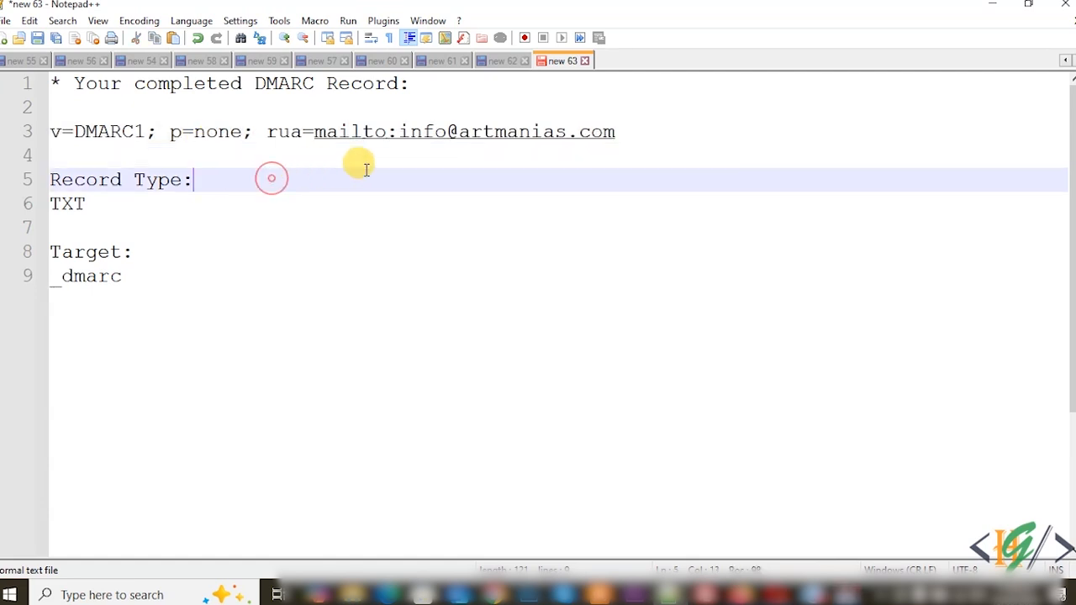
left_click_drag(563, 134, 402, 132)
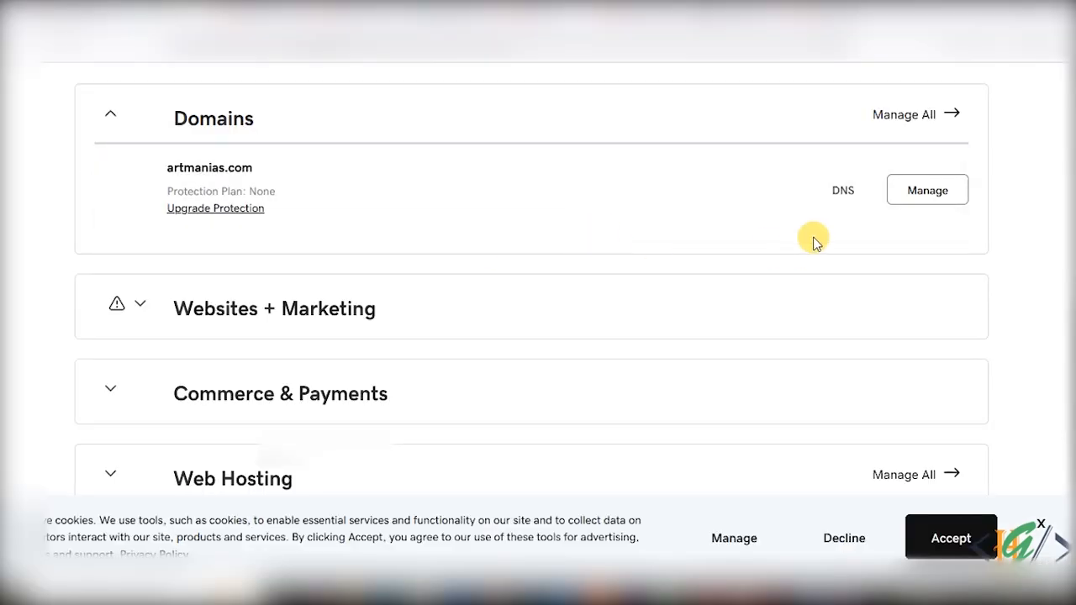
Switch to the GoDaddy account, open DNS management for artmanias.com and start a new DNS record of type TXT.
left_click(854, 200)
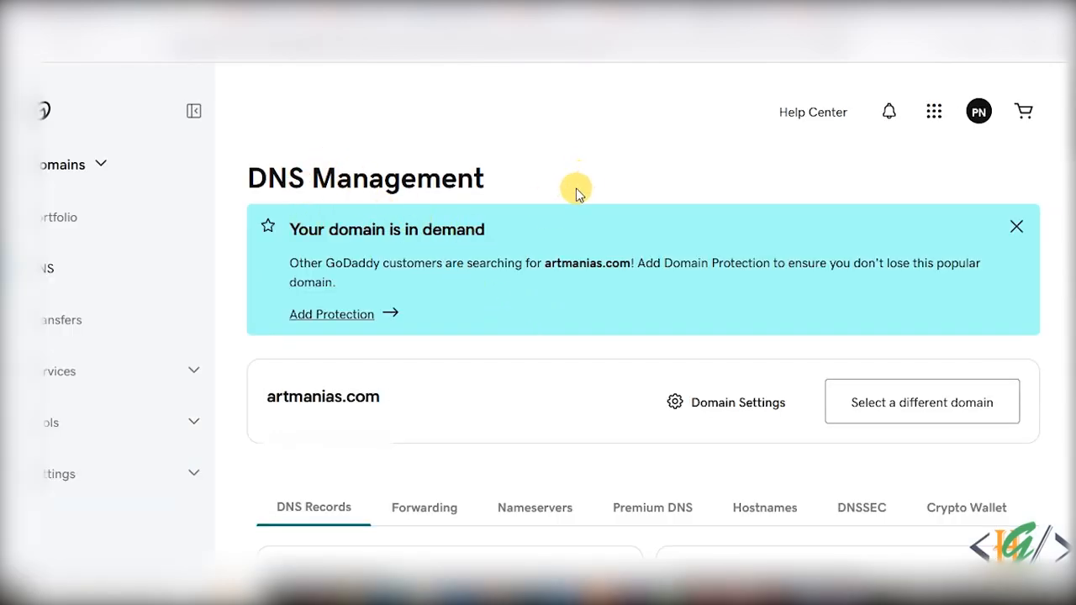
scroll(494, 311, "down", 2)
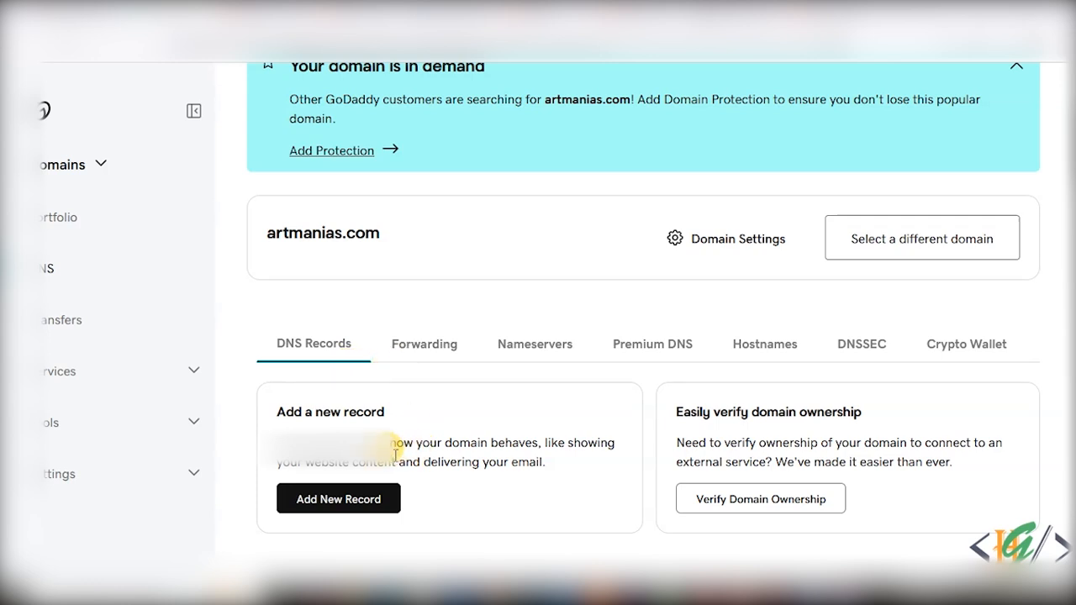
left_click(368, 499)
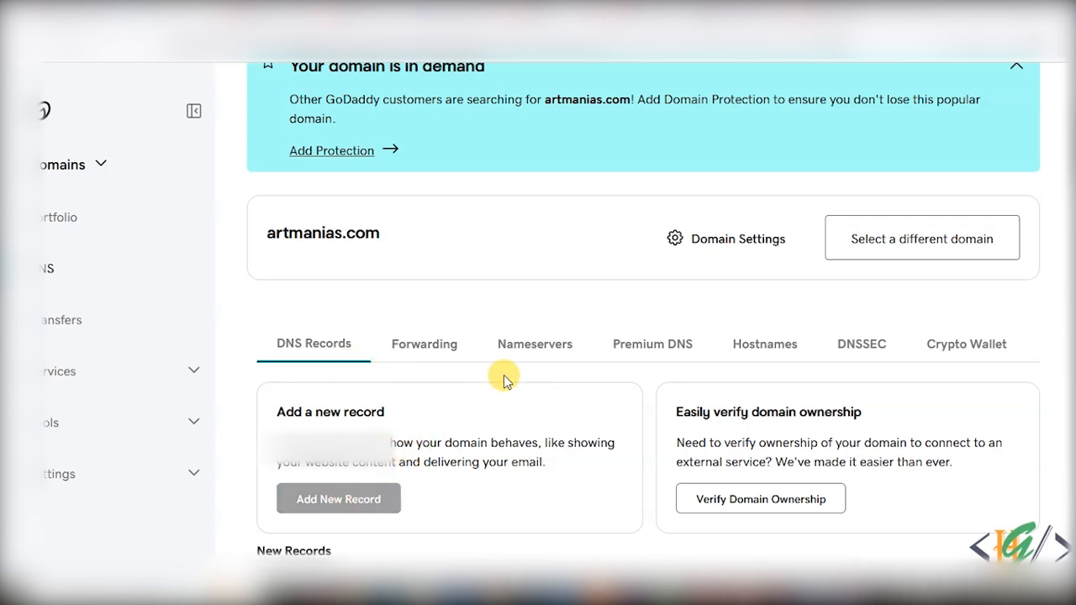
scroll(505, 380, "down", 5)
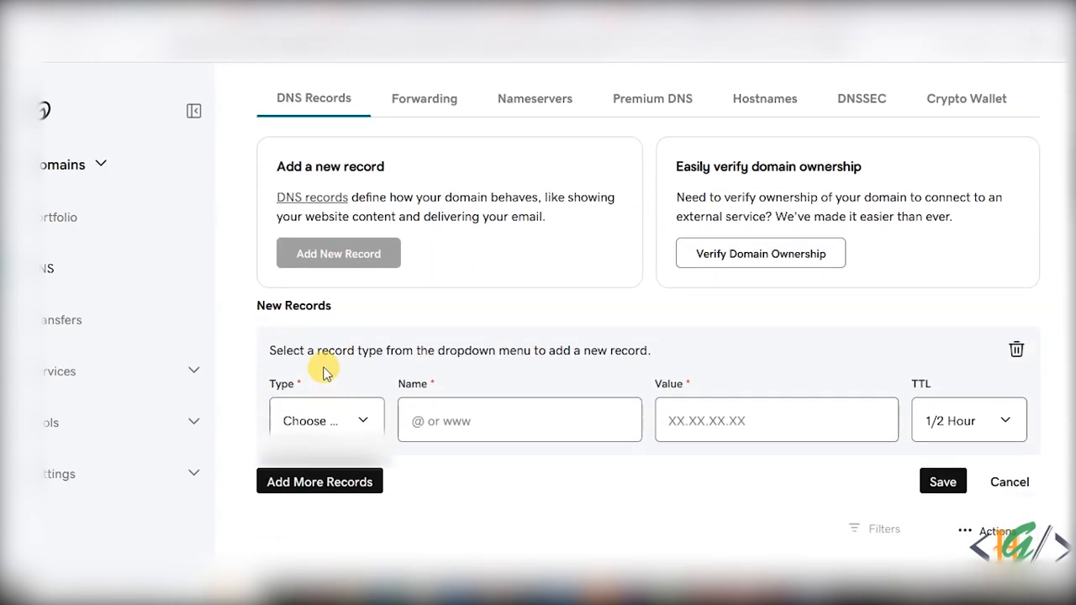
left_click(327, 424)
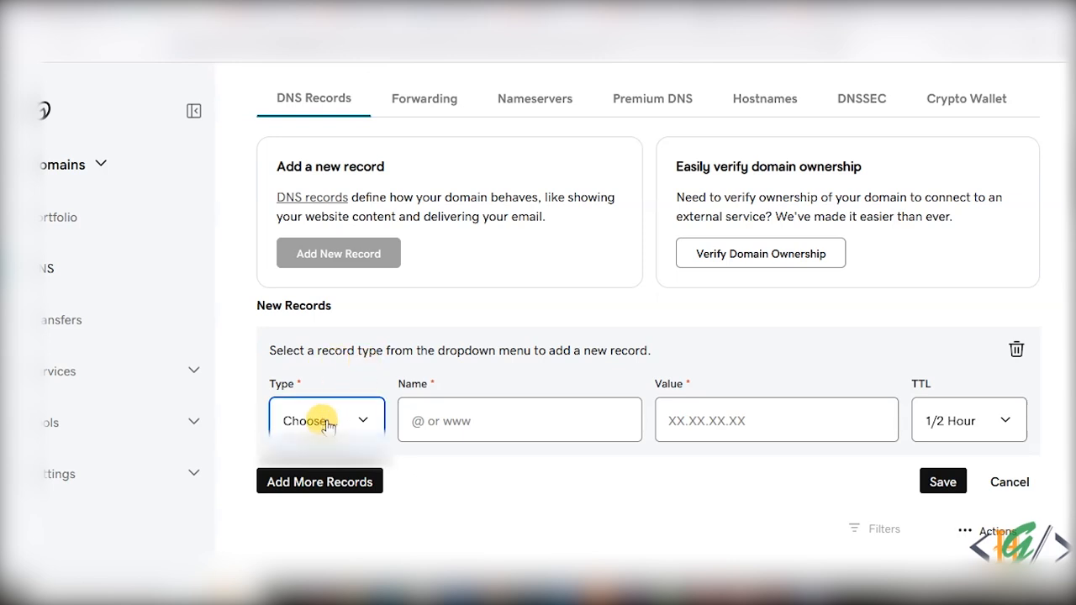
left_click(327, 425)
left_click(294, 290)
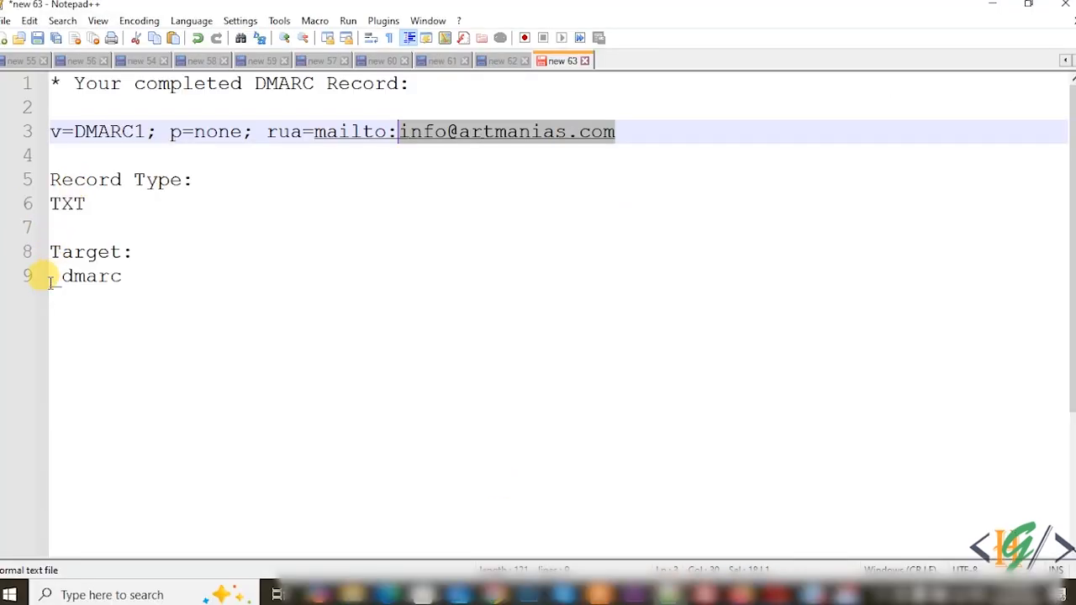
Copy the target _dmarc from the Notepad++ notes into the Name of the new TXT record.
left_click(49, 282)
left_click_drag(60, 281, 124, 283)
key("ctrl+c")
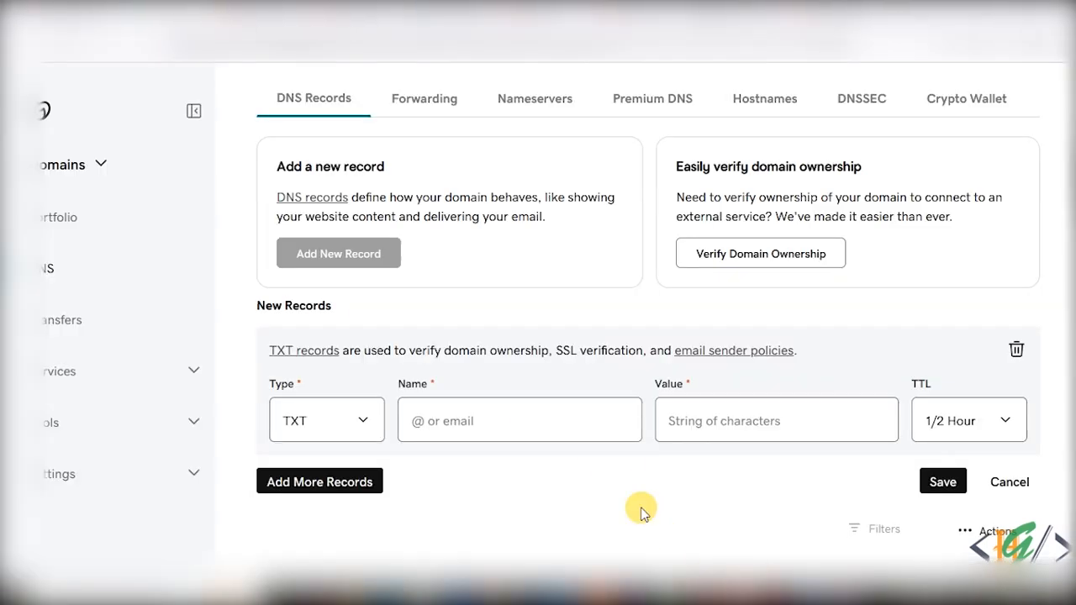
left_click(429, 419)
key("ctrl+v")
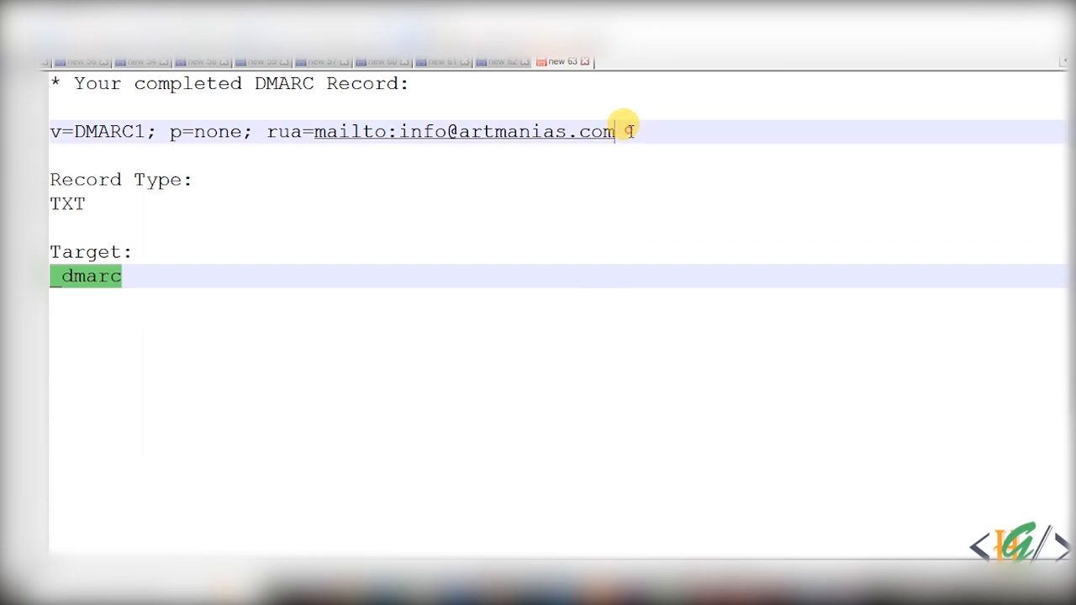
Copy the line "v=DMARC1; p=none; rua=mailto:" with the site's info e-mail address from the notes into the TXT record's Value.
left_click_drag(630, 127, 39, 137)
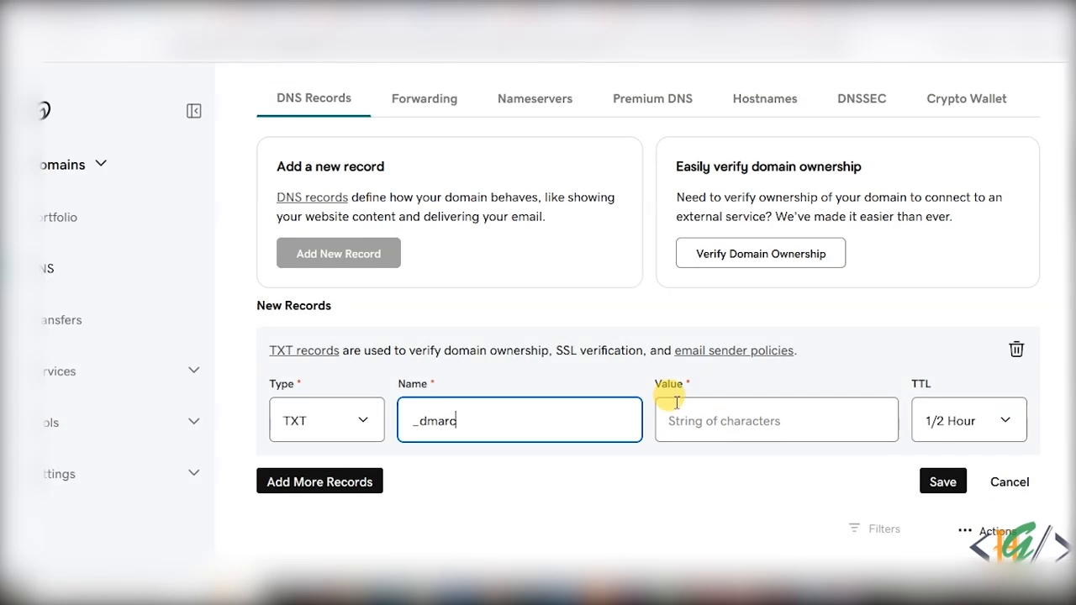
left_click(686, 406)
key("ctrl+v")
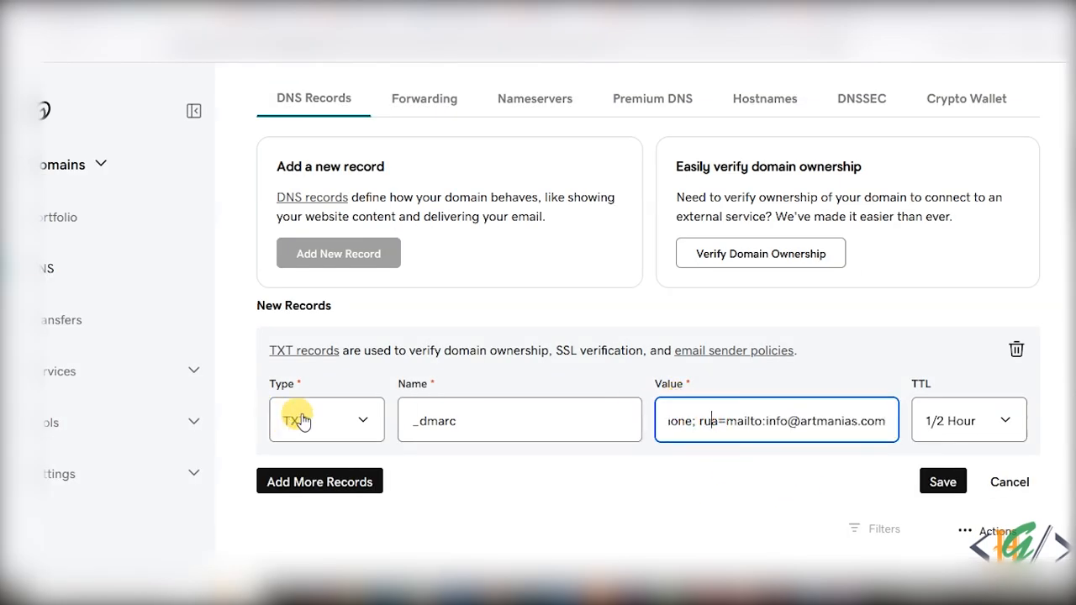
Set the TXT record's TTL to 1 Hour, save it and check the DNS records list.
left_click(1003, 421)
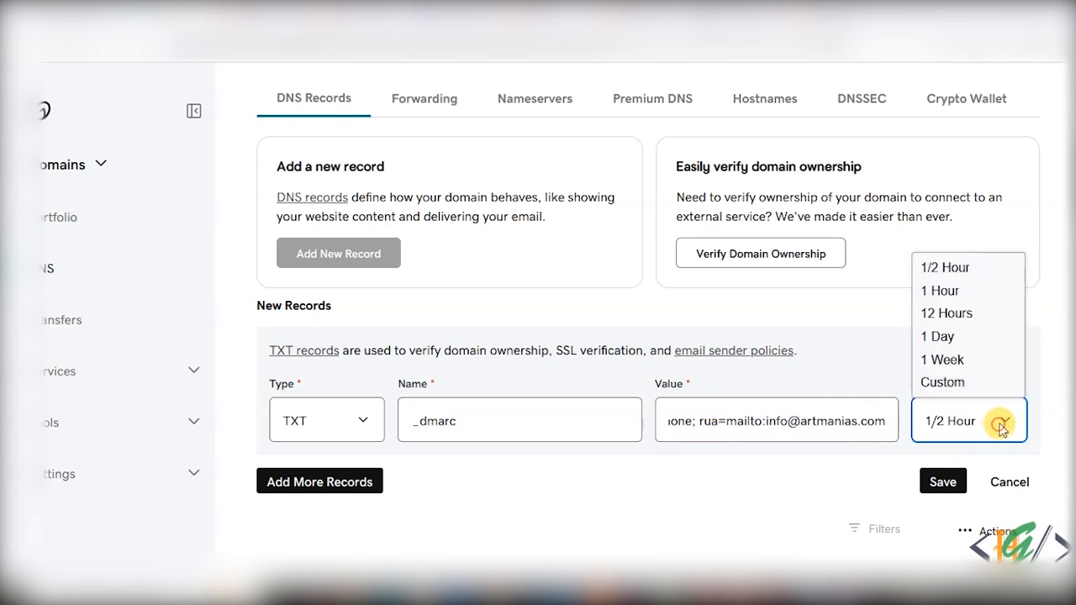
left_click(942, 291)
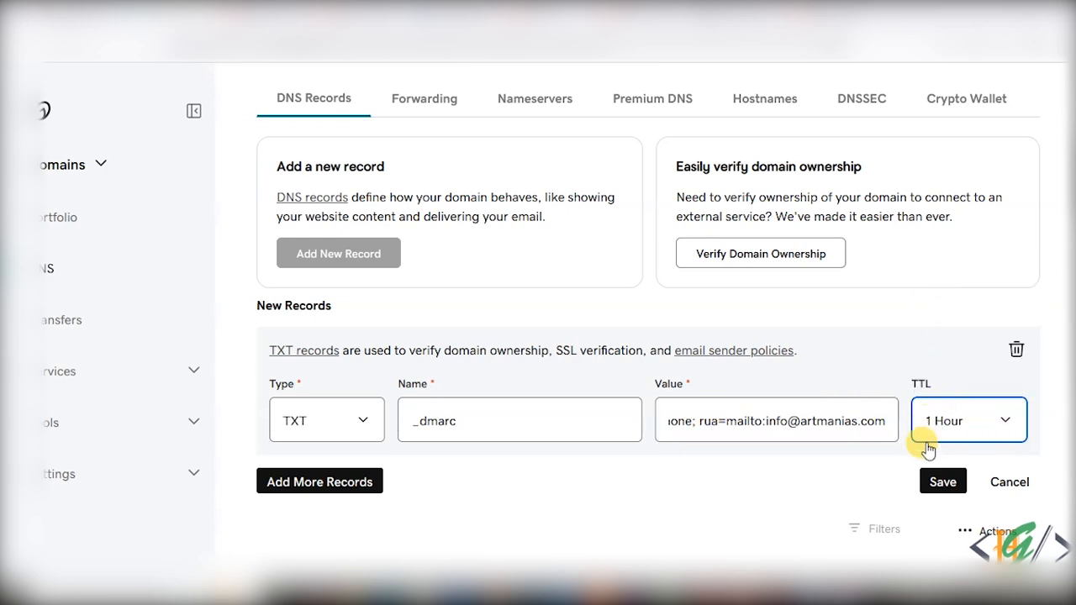
left_click(945, 483)
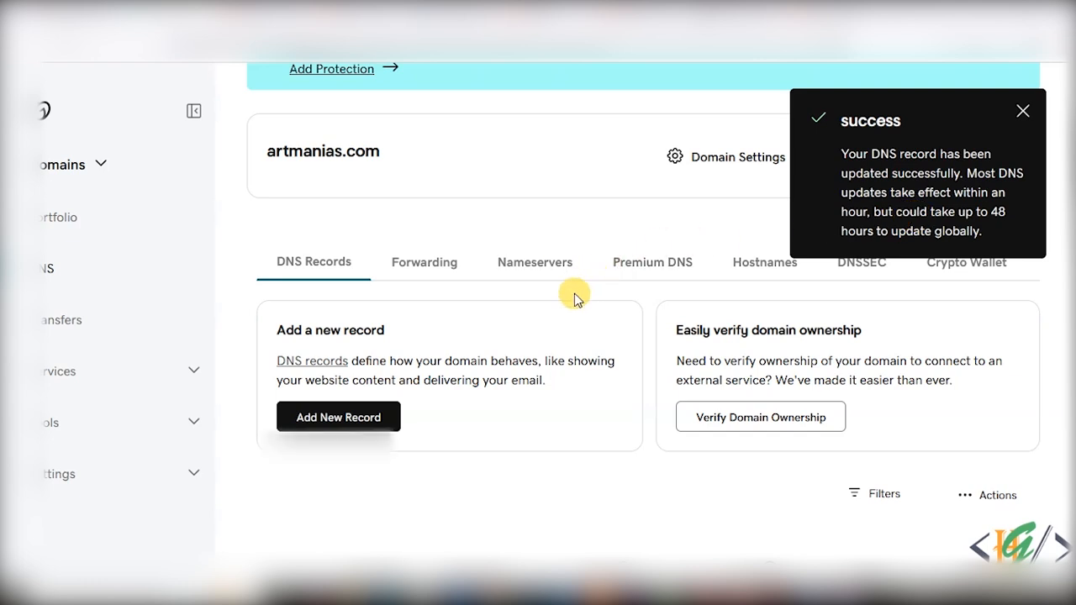
scroll(575, 296, "down", 5)
left_click_drag(342, 332, 711, 352)
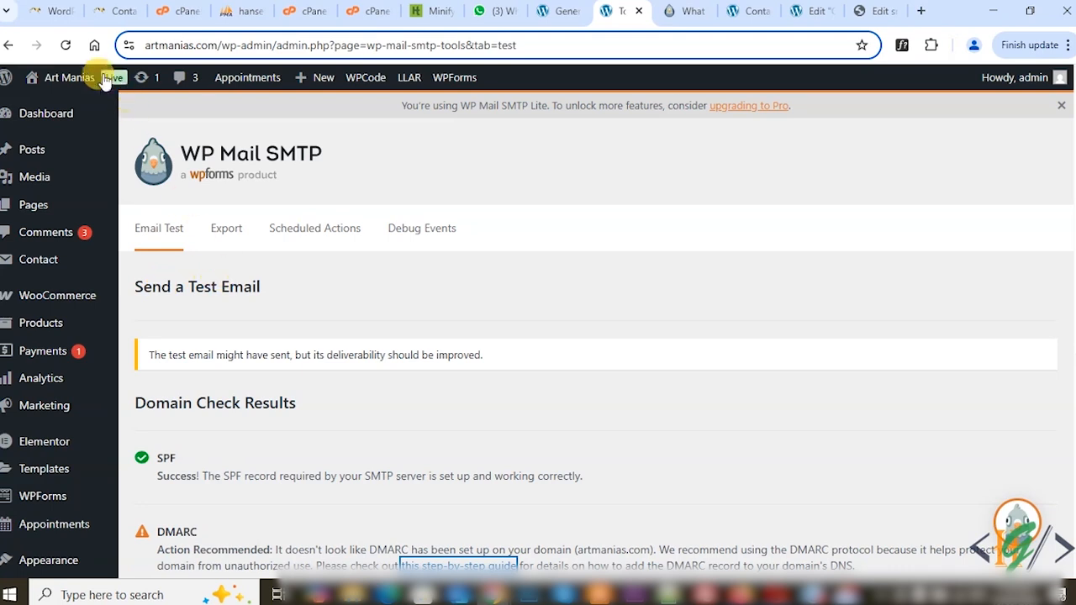
Reload the WP Mail SMTP Email Test page, resend the HTML test email to the site's info address and open it in the webmail inbox.
left_click(65, 44)
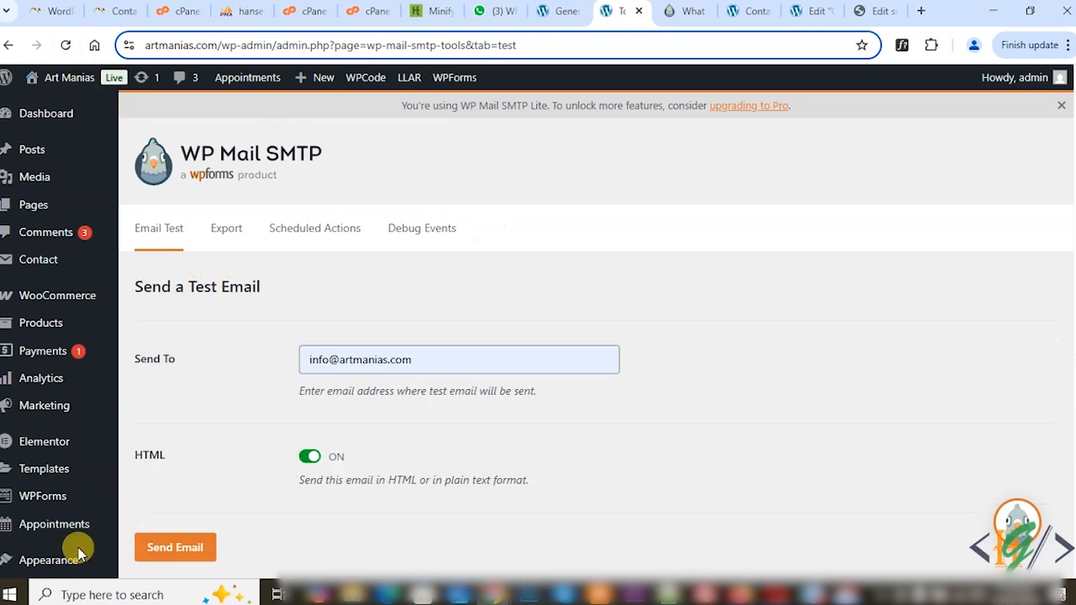
left_click(151, 547)
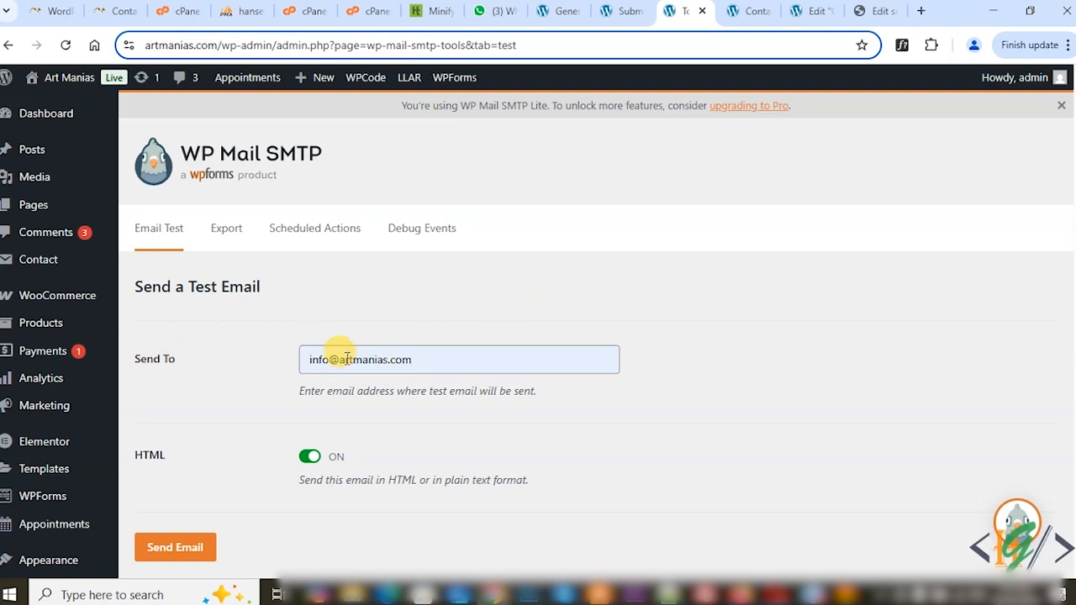
left_click(197, 542)
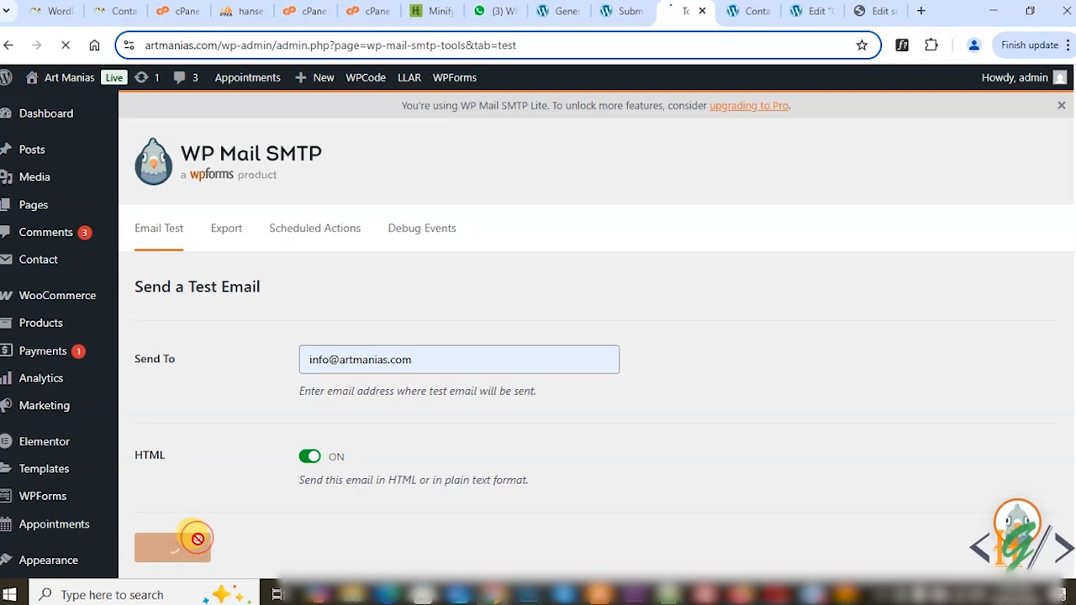
scroll(571, 324, "down", 2)
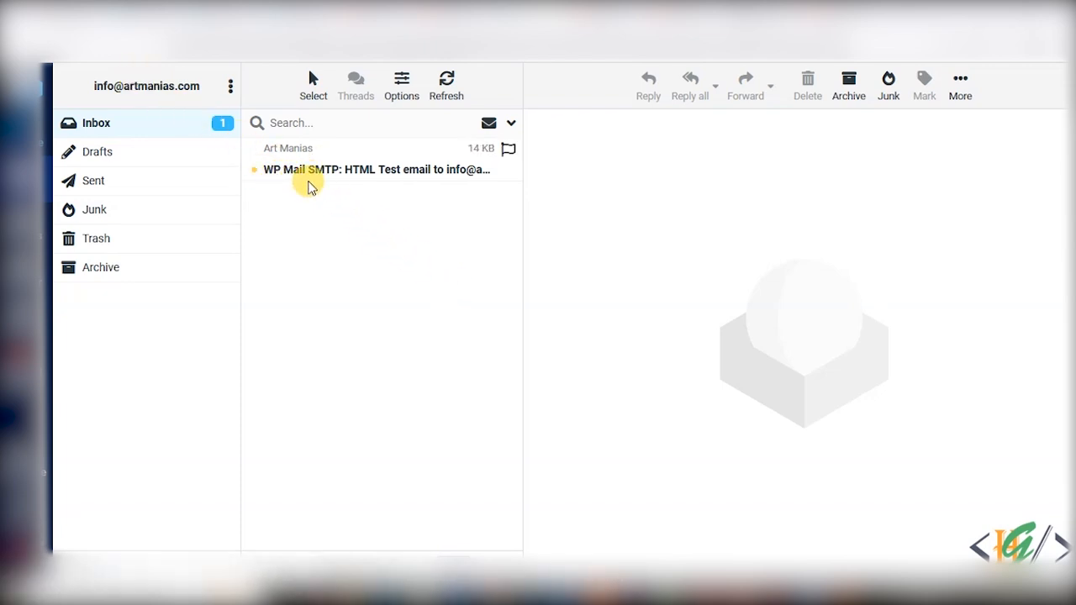
left_click(409, 179)
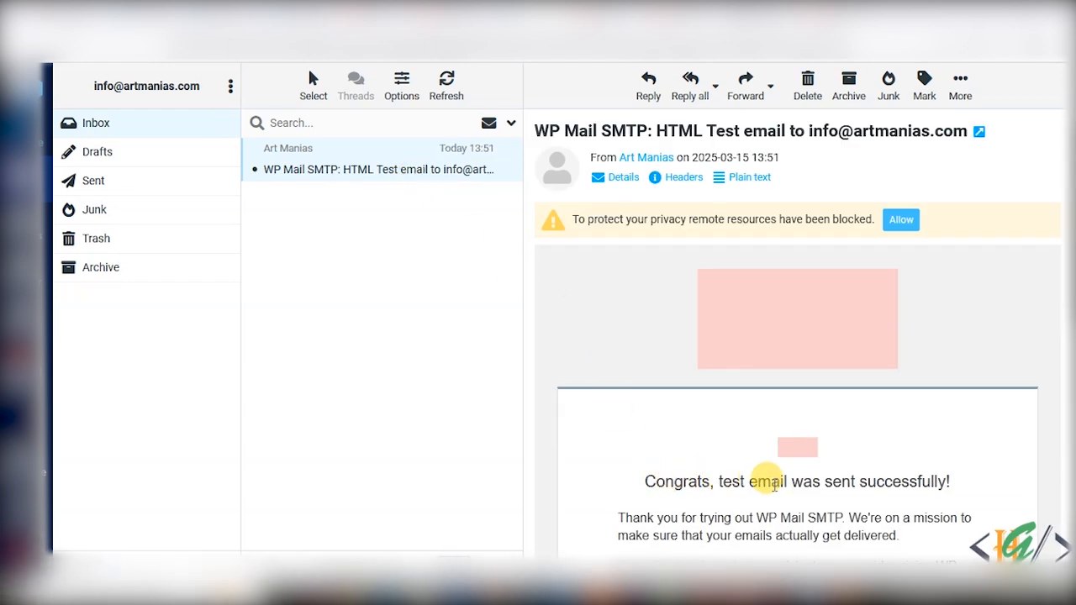
scroll(768, 481, "down", 1)
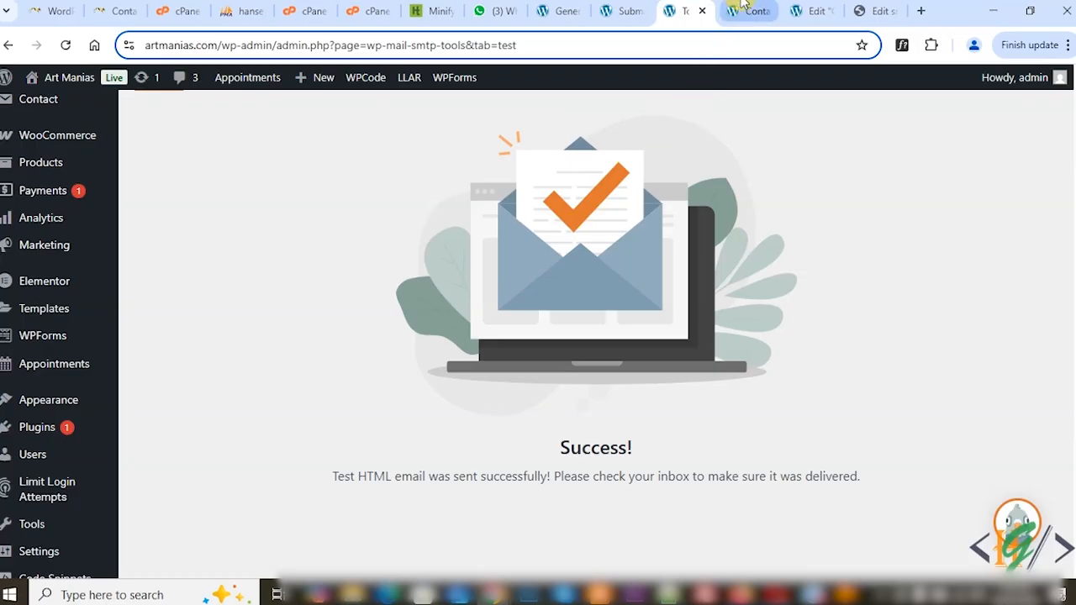
Reload the site's Contact Us page and submit the form with name, e-mail, phone, subject "testing email" and message "ffff".
left_click(744, 11)
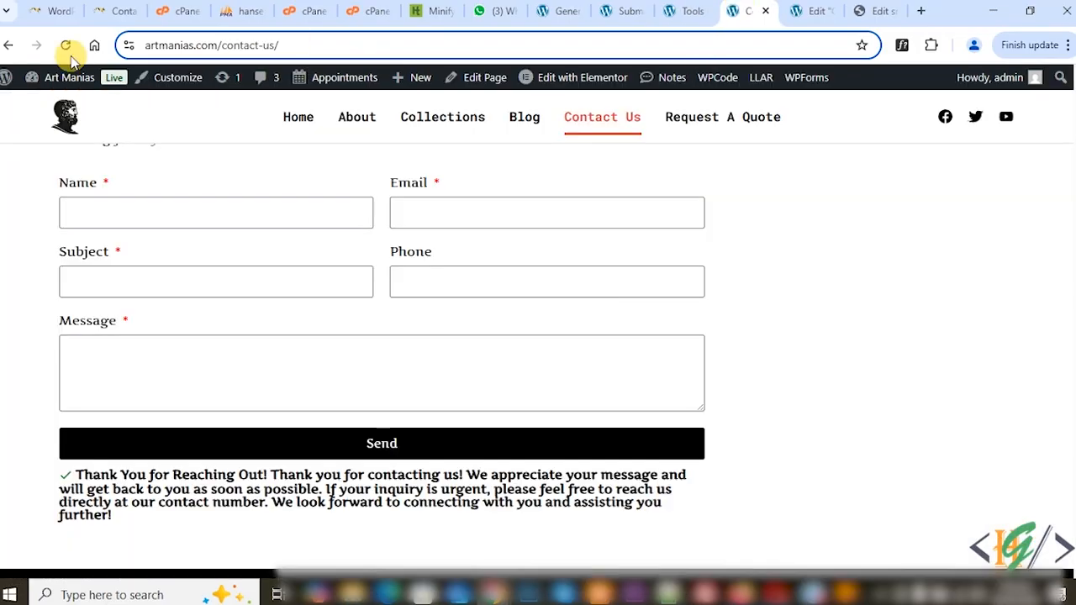
left_click(61, 45)
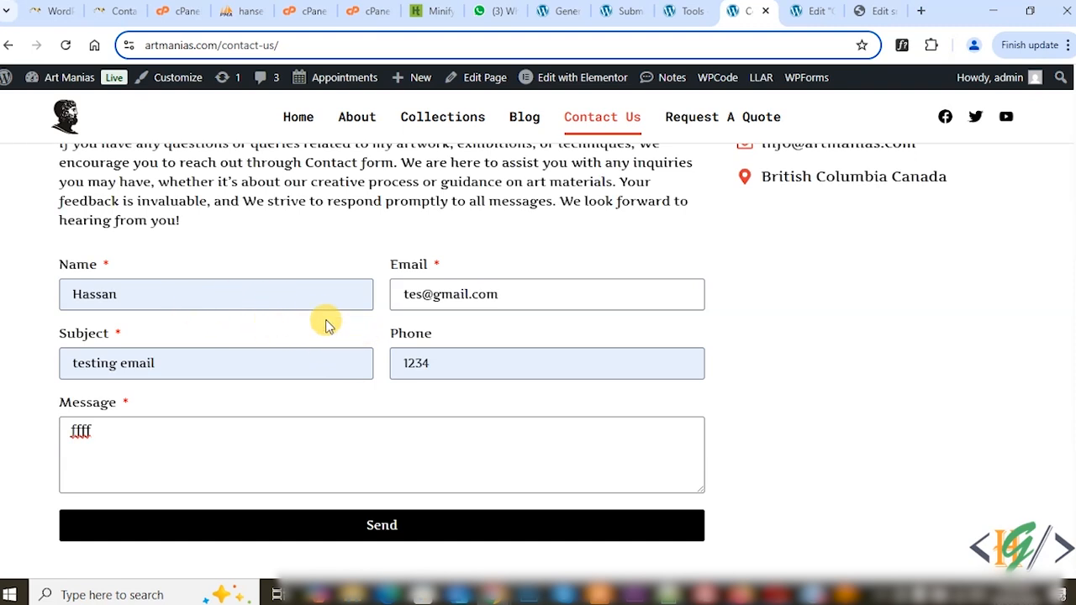
left_click(359, 521)
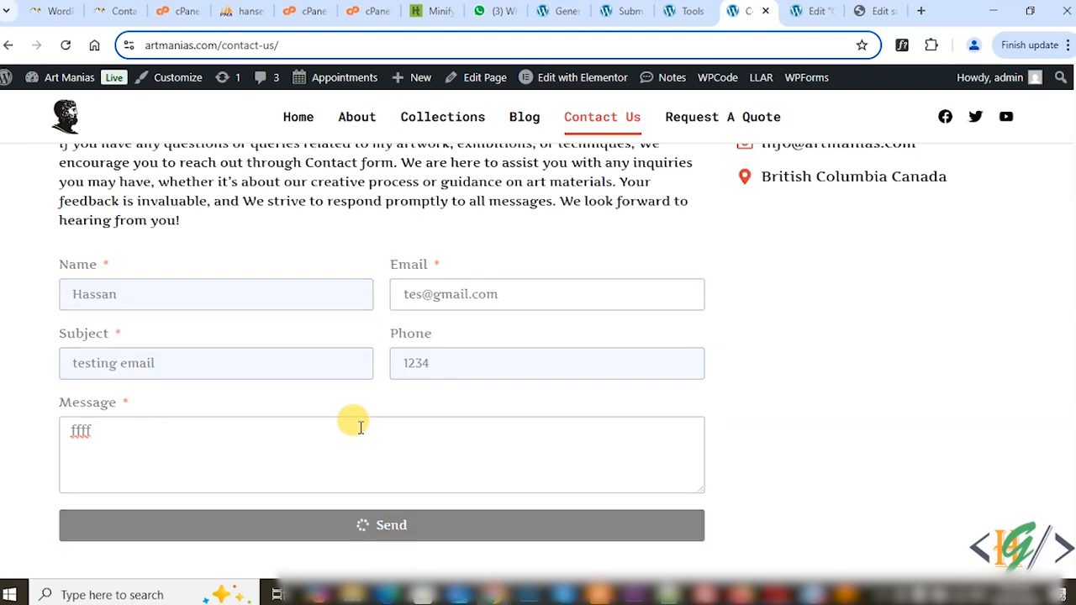
Refresh the webmail inbox, open the new contact form message and check the submitted name, e-mail, subject, phone and message.
scroll(356, 420, "down", 1)
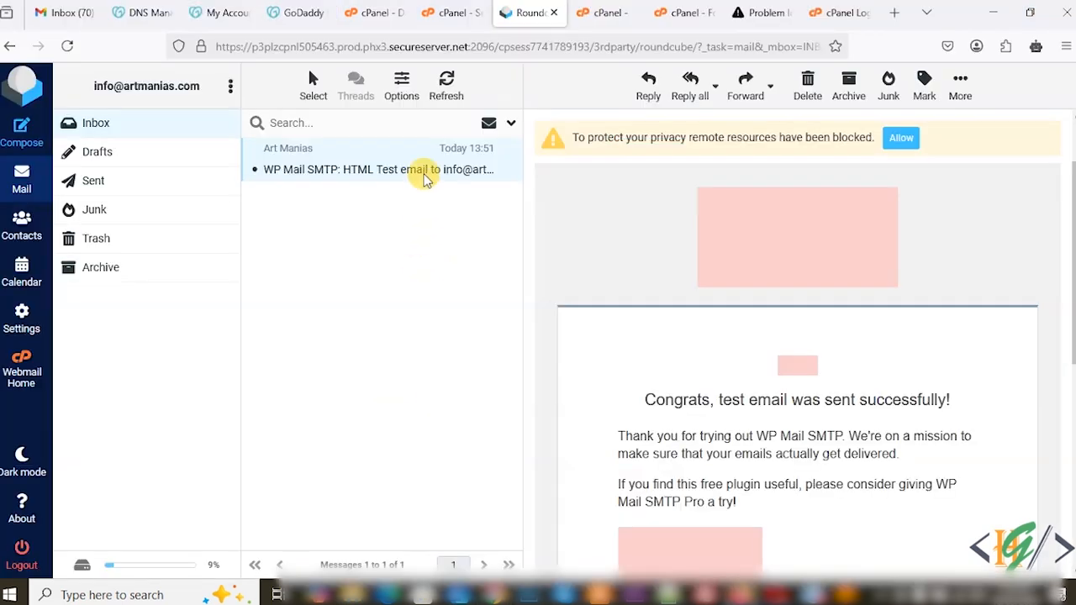
left_click(445, 93)
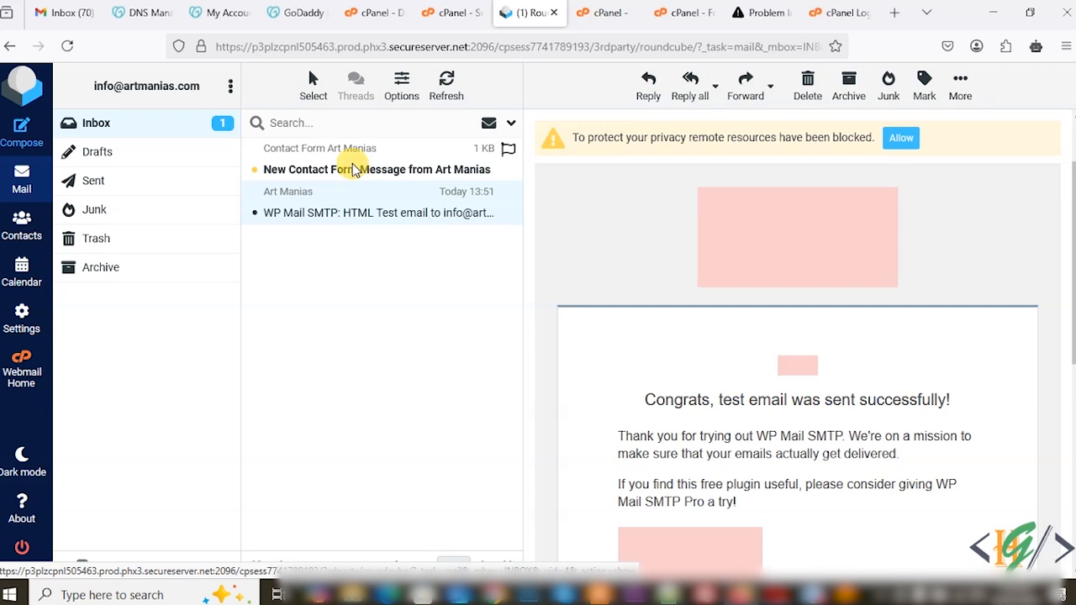
left_click(351, 170)
left_click_drag(605, 289, 529, 211)
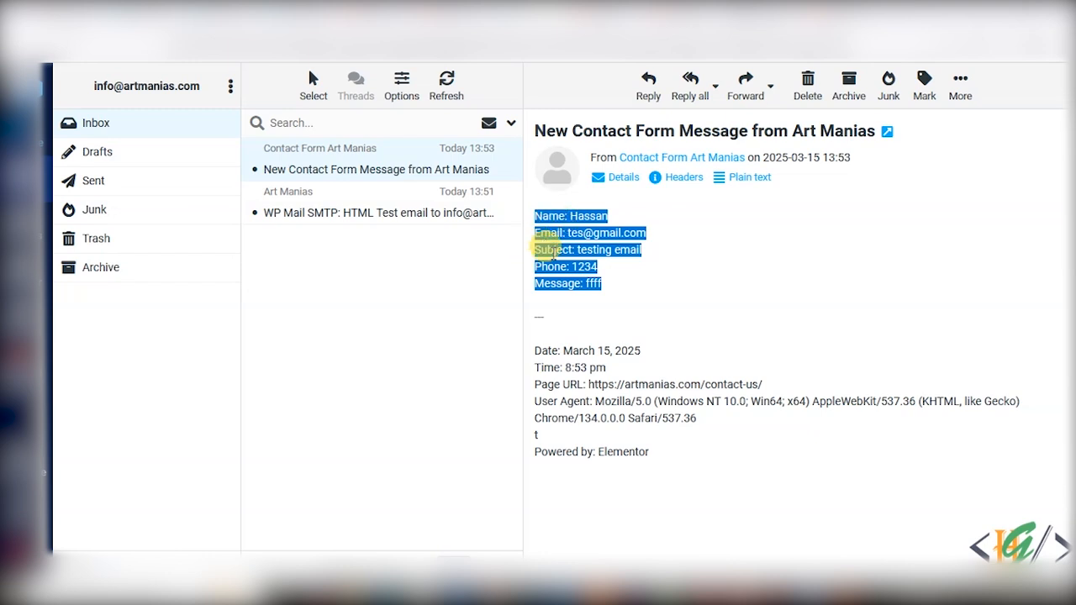
left_click(566, 283)
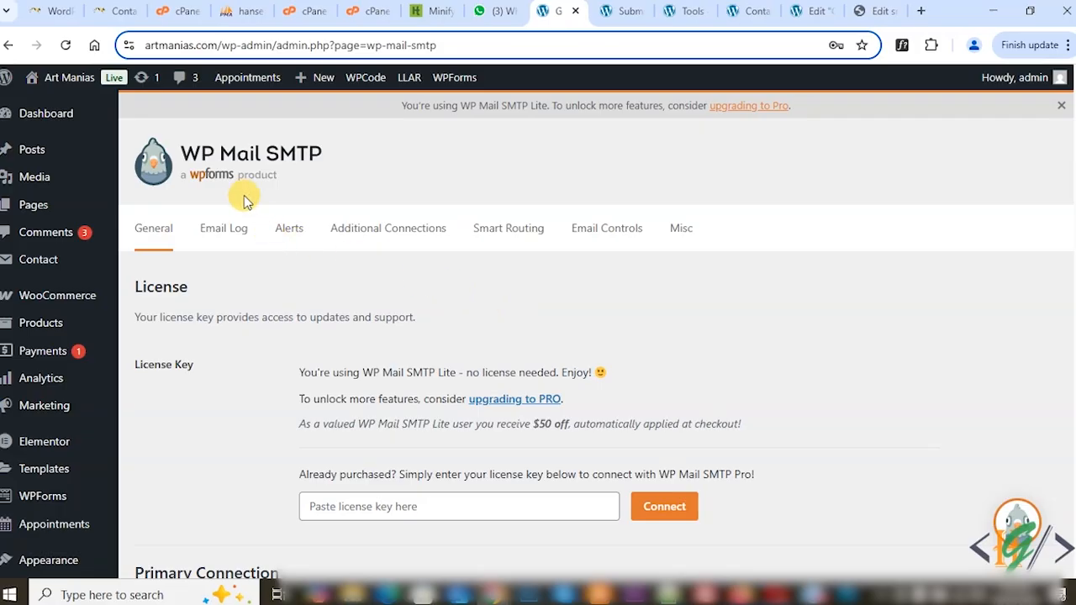
Review the WP Mail SMTP general settings for From Email, From Name and Return Path, and select Other SMTP as the mailer.
scroll(344, 240, "down", 6)
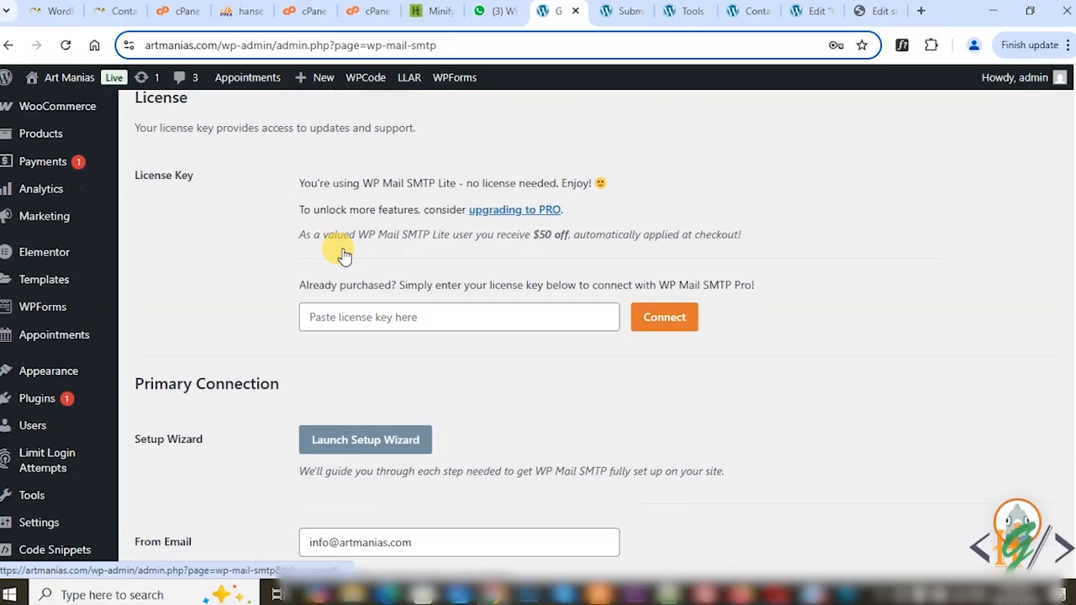
scroll(289, 283, "down", 2)
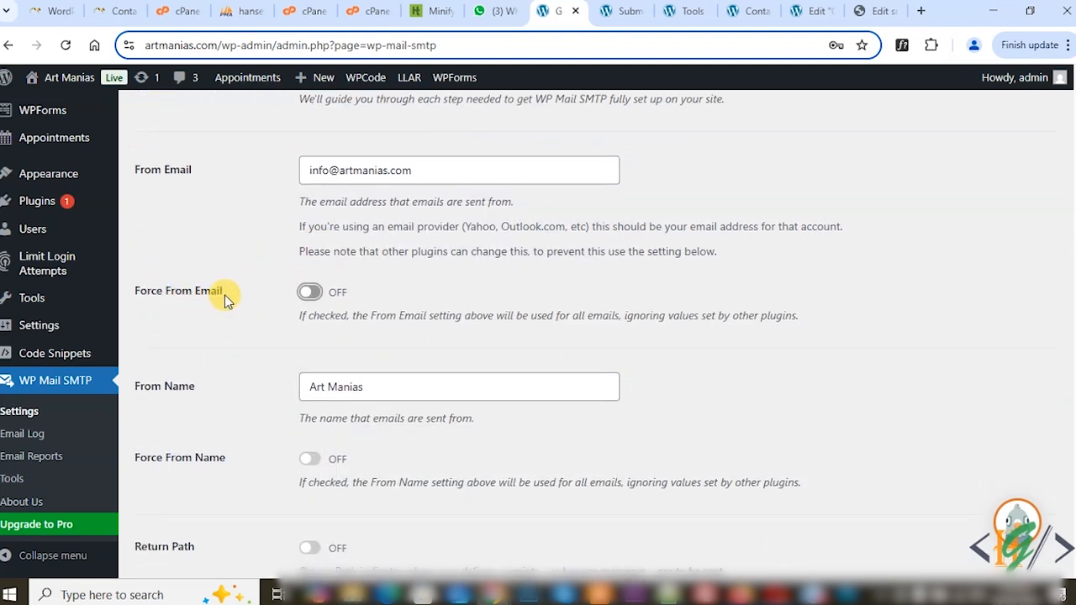
scroll(307, 296, "down", 2)
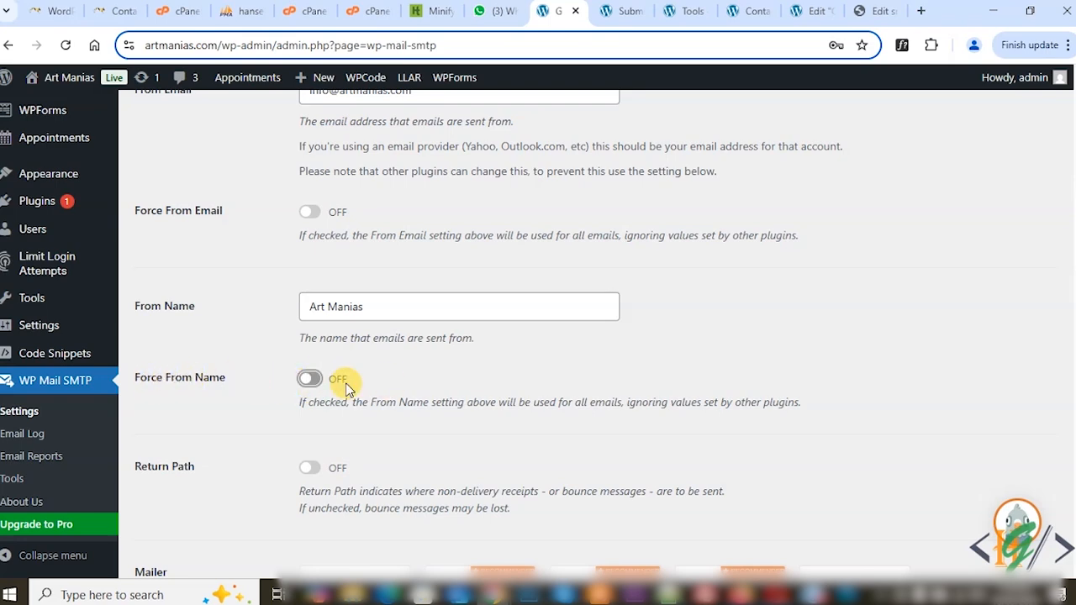
scroll(281, 366, "down", 1)
scroll(281, 366, "down", 4)
scroll(303, 345, "down", 2)
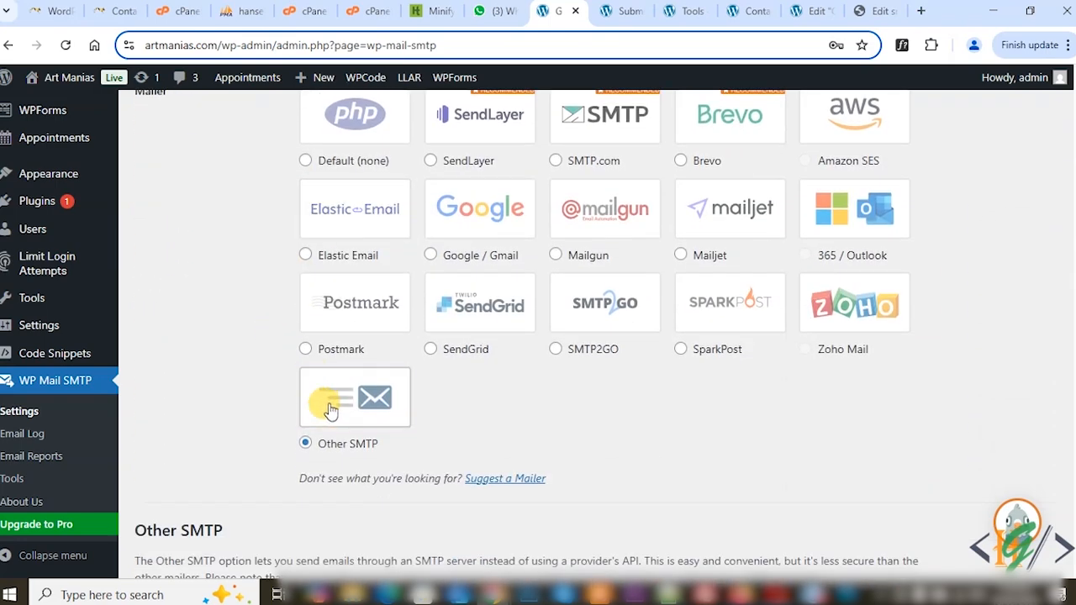
left_click(329, 389)
Review the Other SMTP section's host, encryption, port, authentication, username and password settings.
scroll(264, 329, "down", 3)
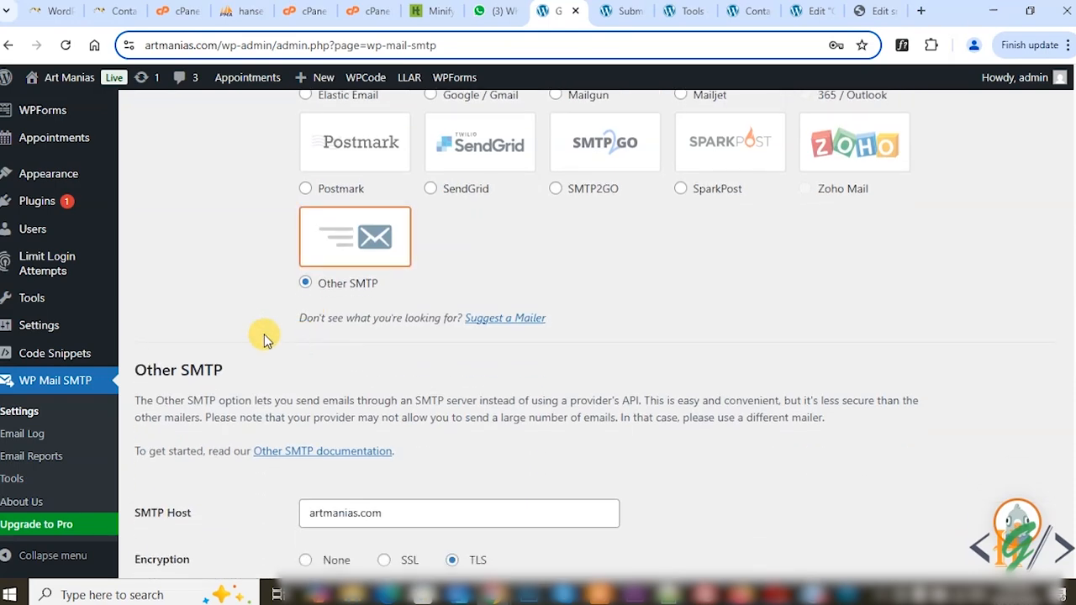
scroll(475, 347, "down", 2)
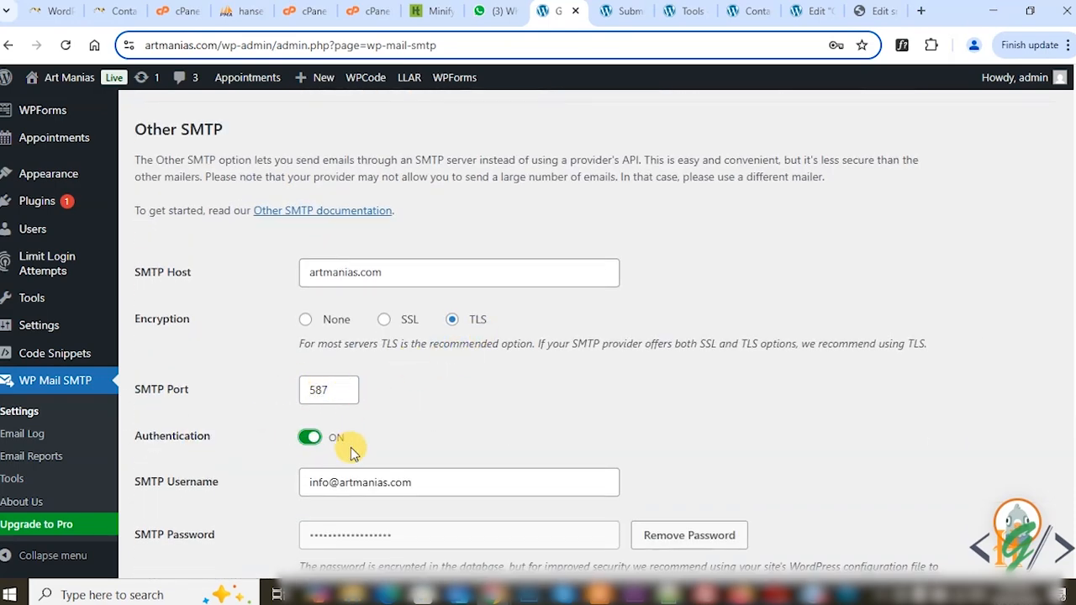
scroll(260, 426, "down", 1)
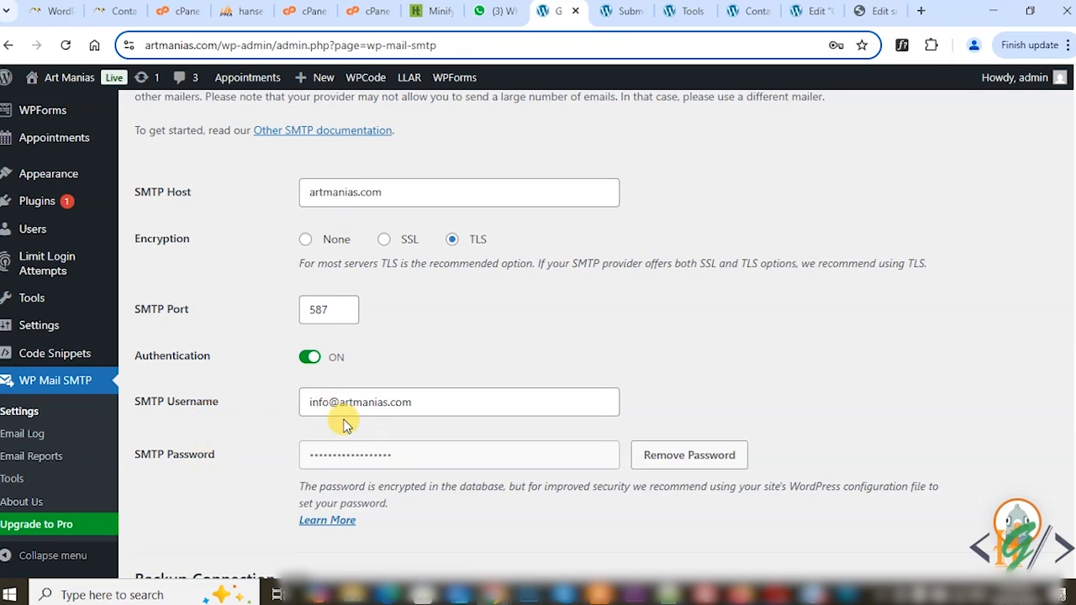
scroll(328, 416, "down", 3)
scroll(511, 420, "up", 3)
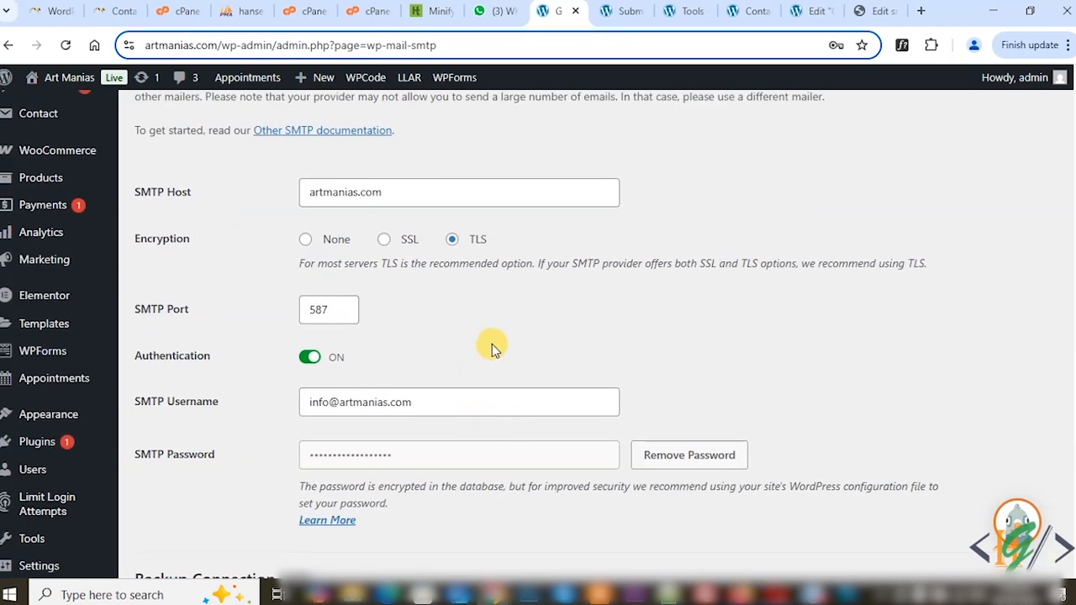